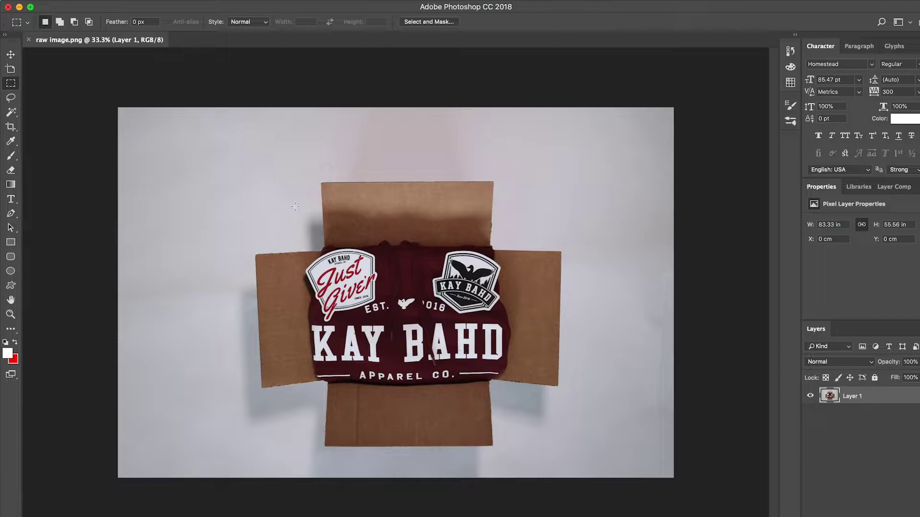
Draw a square rectangular marquee selection and position it around the folded hoodie in the box
{"action": "left_click_drag", "start_coordinate": [295, 206], "coordinate": [579, 420]}
{"action": "mouse_move", "coordinate": [504, 341]}
{"action": "left_mouse_down"}
{"action": "mouse_move", "coordinate": [493, 272]}
{"action": "mouse_move", "coordinate": [492, 329]}
{"action": "left_mouse_up"}
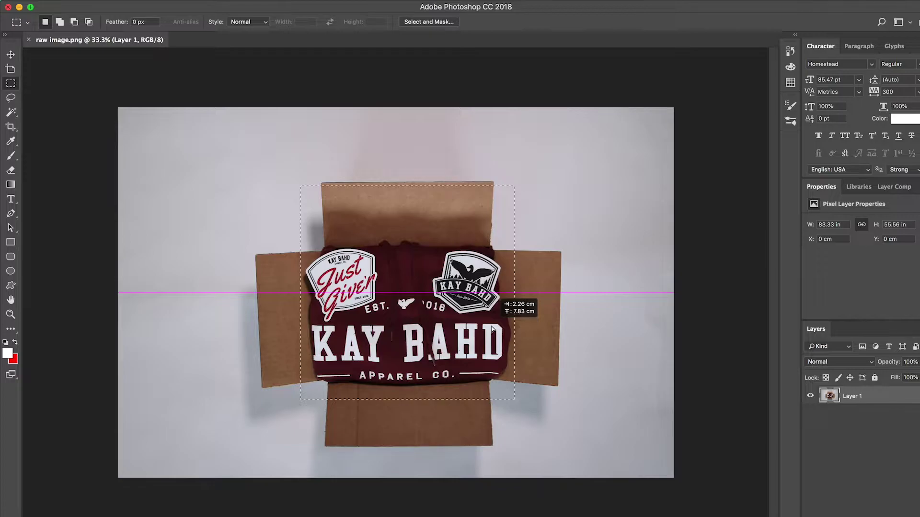
{"action": "left_click_drag", "start_coordinate": [492, 329], "coordinate": [492, 334]}
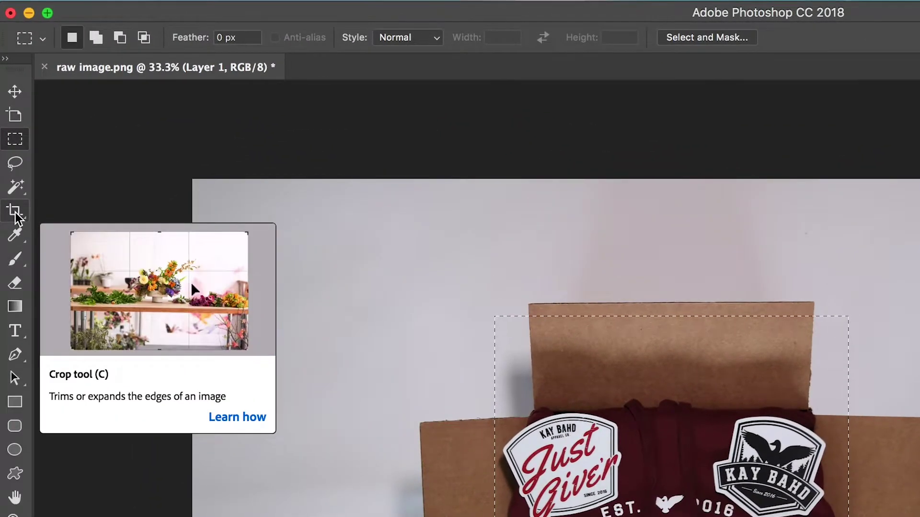
Crop the image to a square of about 30.7 in around the hoodie, reframing it and tightening the selection-based crop
{"action": "left_click", "coordinate": [15, 214]}
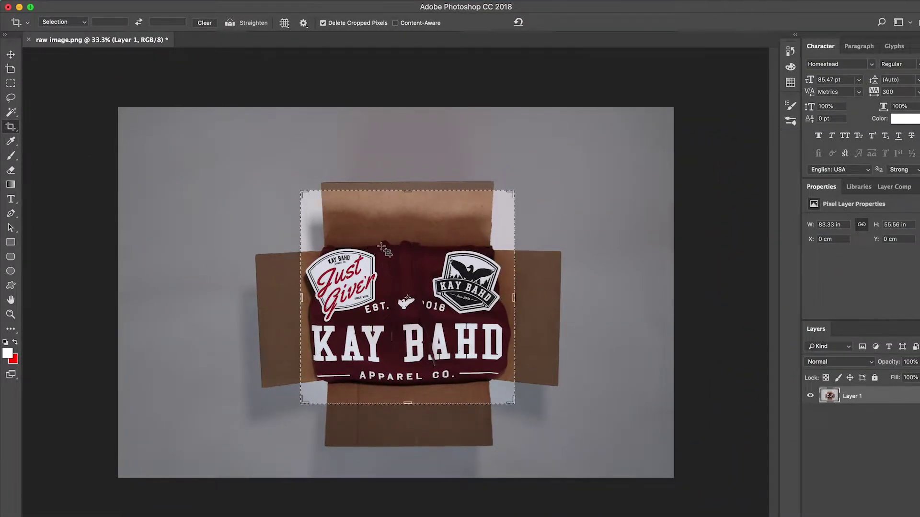
{"action": "left_click", "coordinate": [396, 244]}
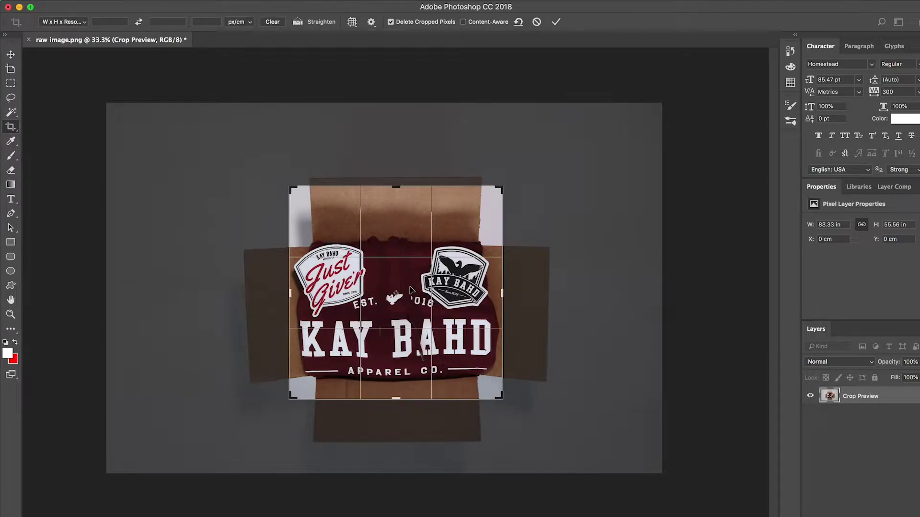
{"action": "left_click_drag", "start_coordinate": [420, 284], "coordinate": [422, 293]}
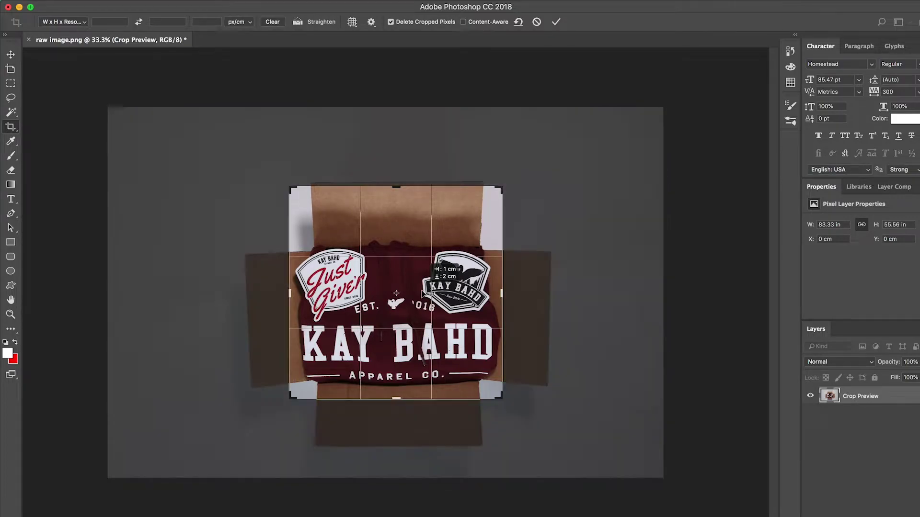
{"action": "left_click_drag", "start_coordinate": [291, 188], "coordinate": [325, 216]}
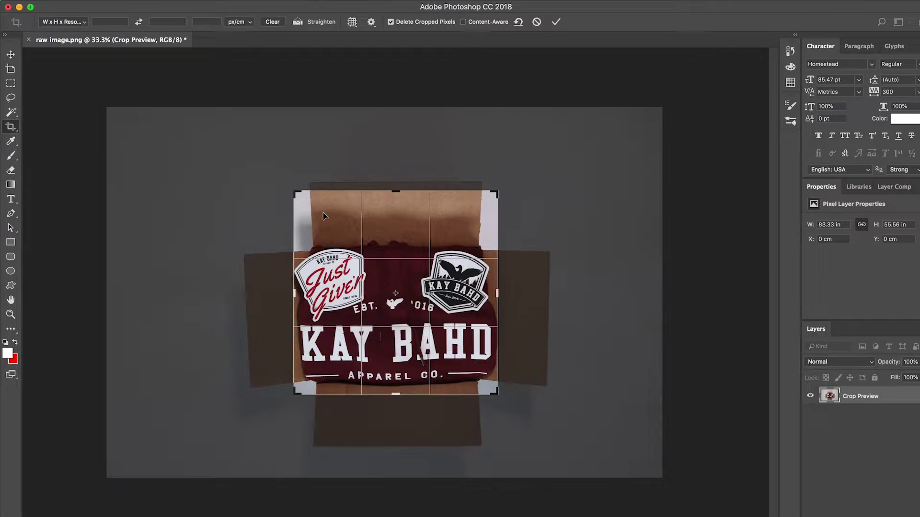
{"action": "left_click", "coordinate": [556, 22]}
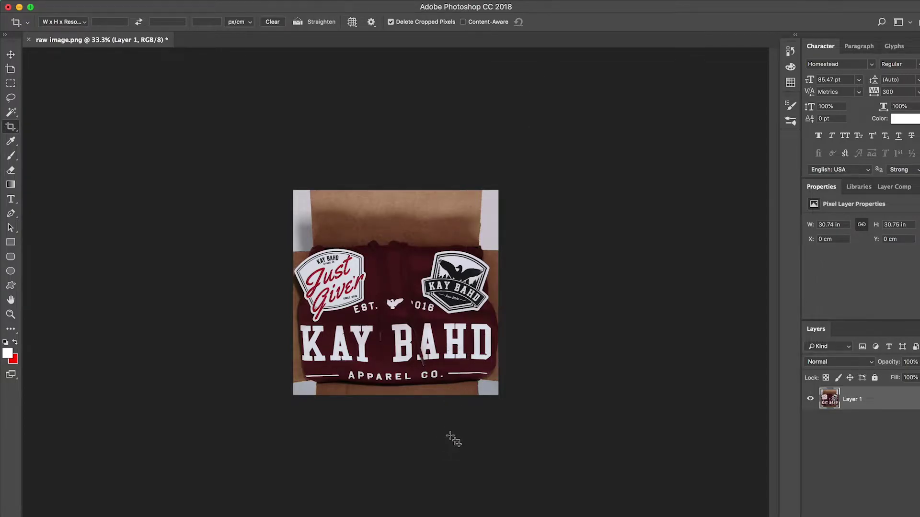
Using the Magic Wand at a tolerance of 40, select and delete the grey background and shadow in the image's upper-left corner
{"action": "key", "text": "super+equal"}
{"action": "key", "text": "super+minus"}
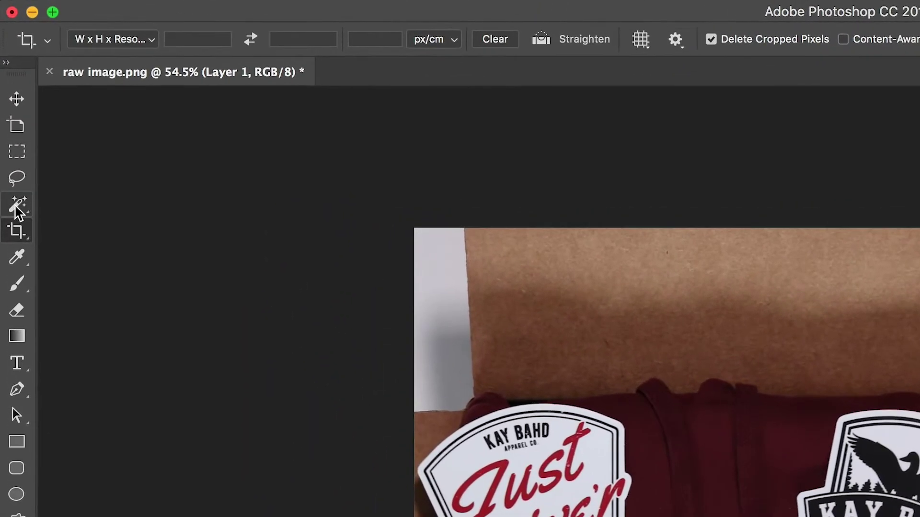
{"action": "left_click", "coordinate": [17, 207]}
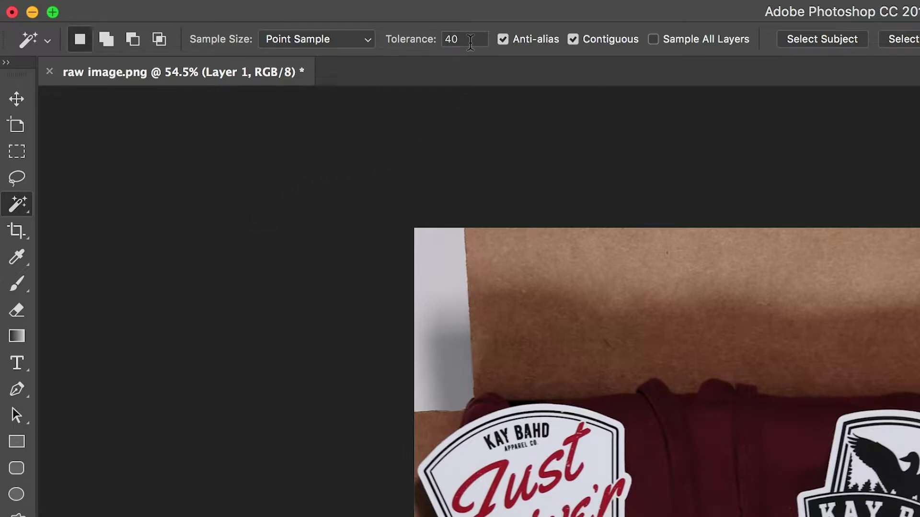
{"action": "left_click", "coordinate": [469, 40]}
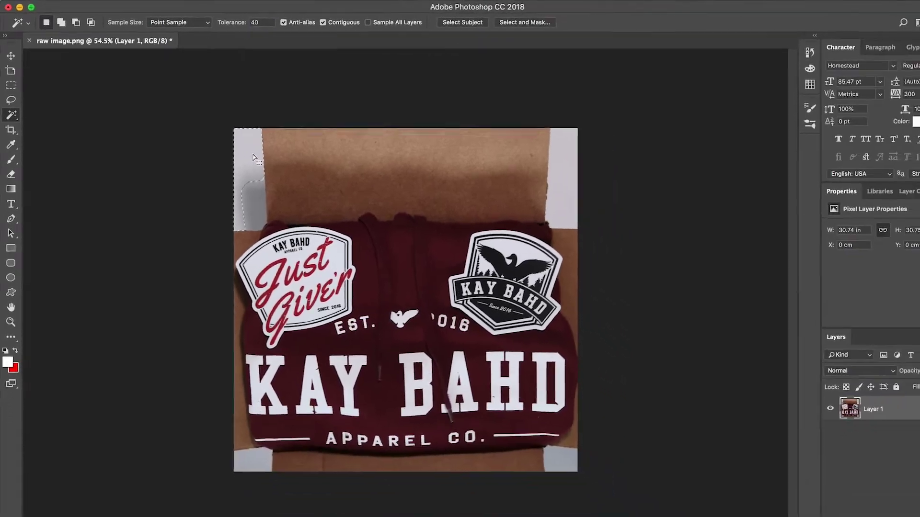
{"action": "left_click", "coordinate": [448, 275]}
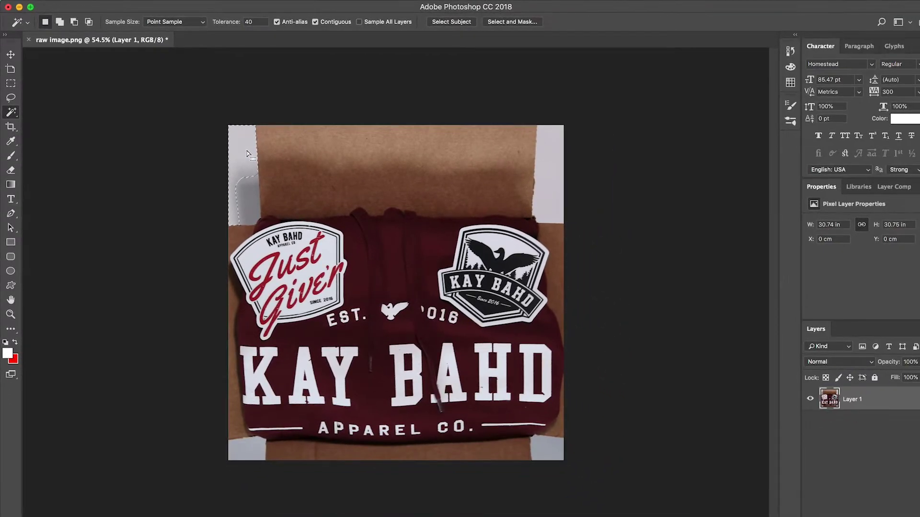
{"action": "left_click", "coordinate": [251, 206]}
{"action": "key", "text": "Delete"}
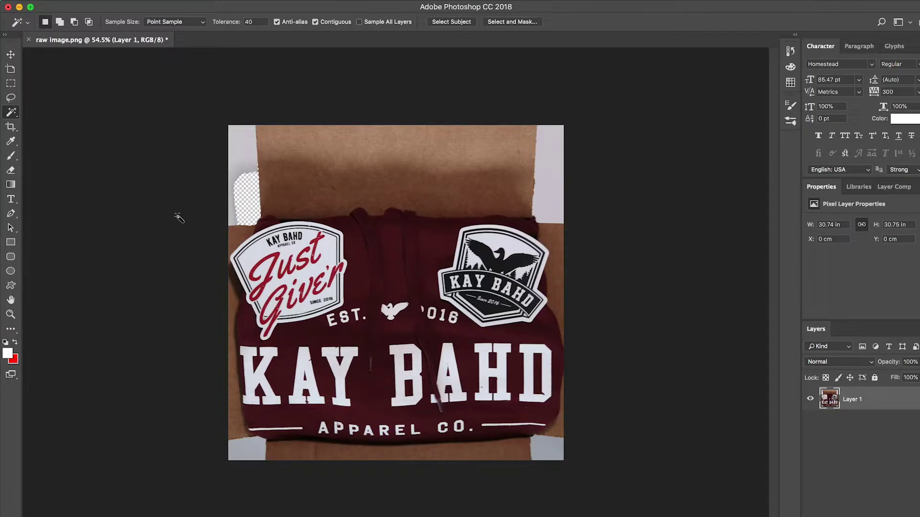
{"action": "left_click", "coordinate": [243, 167]}
{"action": "key", "text": "Delete"}
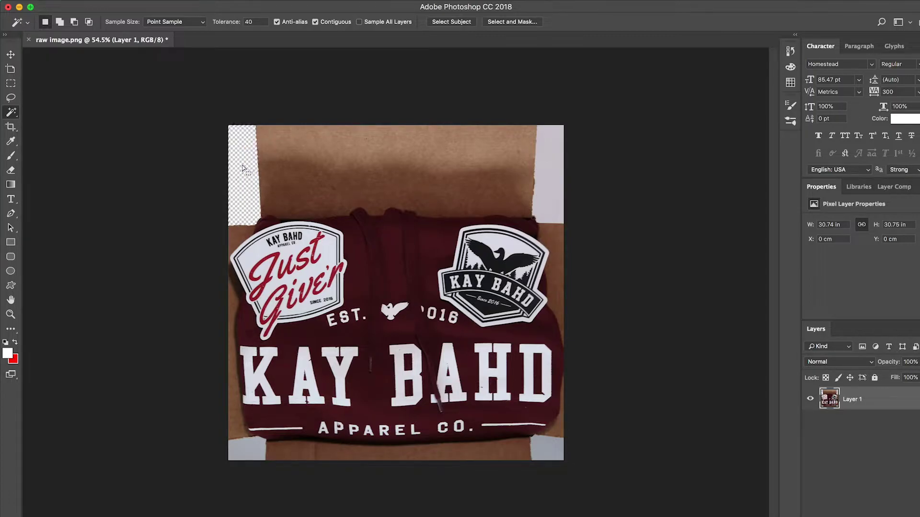
Select and delete the grey background in the image's upper-right, lower-right and lower-left corners with the Magic Wand
{"action": "left_click", "coordinate": [555, 174]}
{"action": "key", "text": "Delete"}
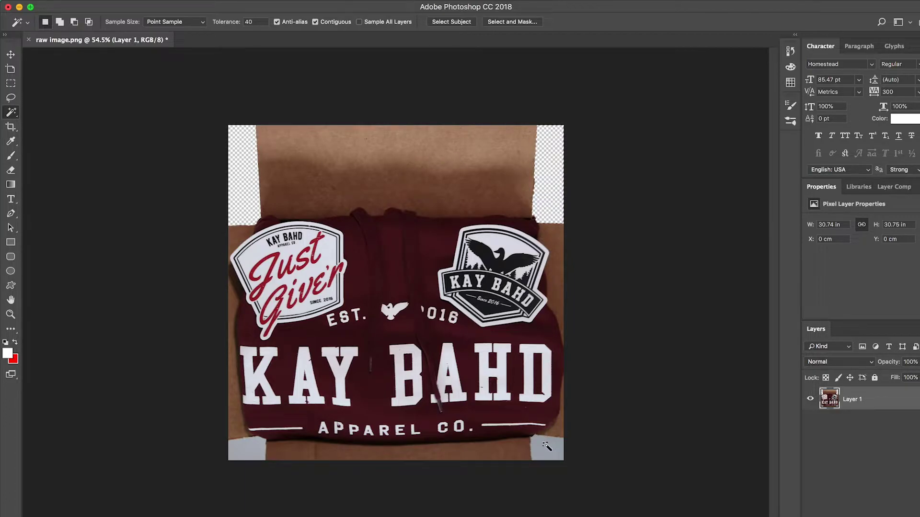
{"action": "left_click", "coordinate": [546, 446]}
{"action": "key", "text": "Delete"}
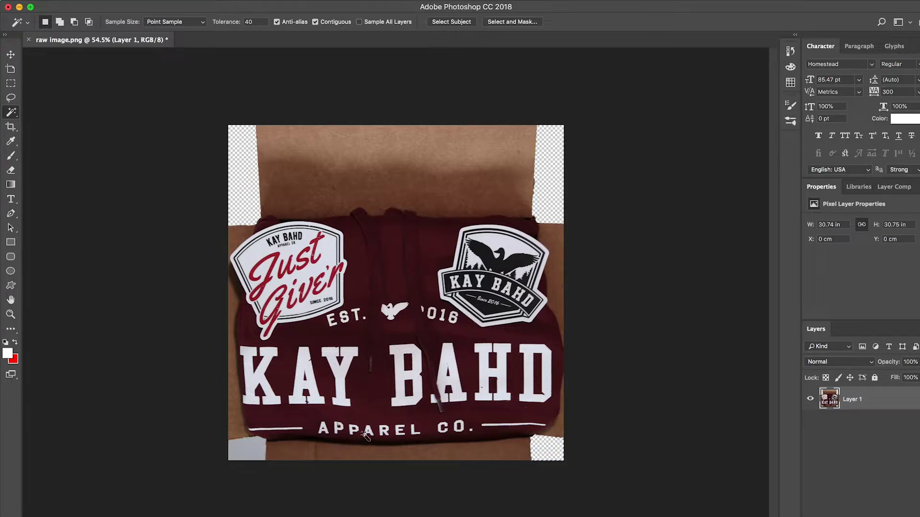
{"action": "left_click", "coordinate": [248, 450]}
{"action": "key", "text": "Delete"}
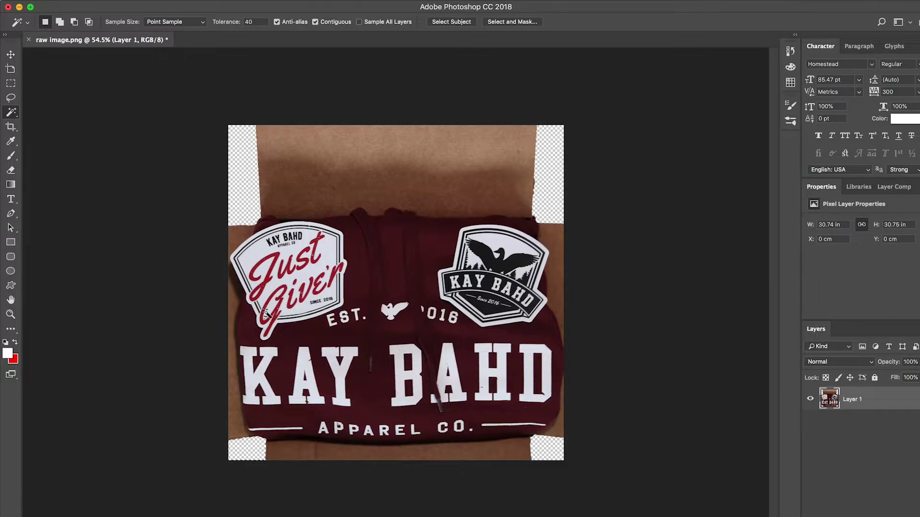
{"action": "left_click", "coordinate": [11, 84]}
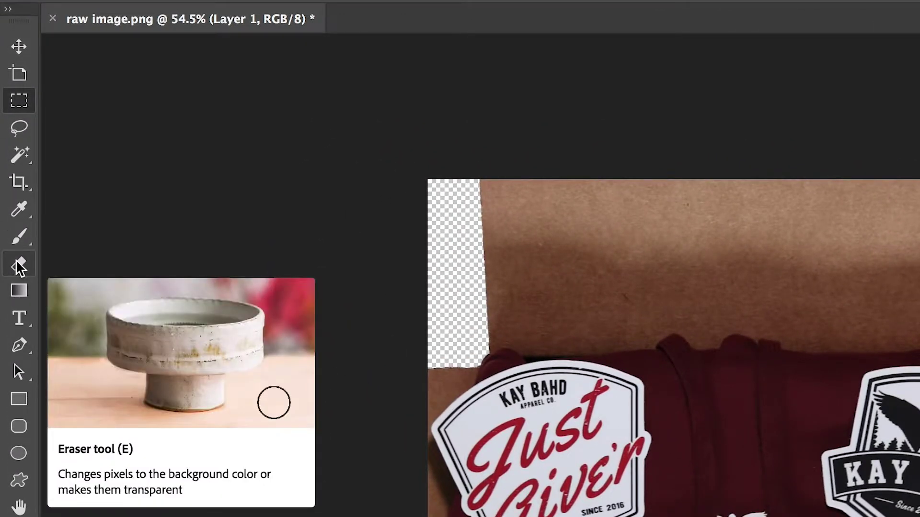
{"action": "left_click", "coordinate": [18, 266]}
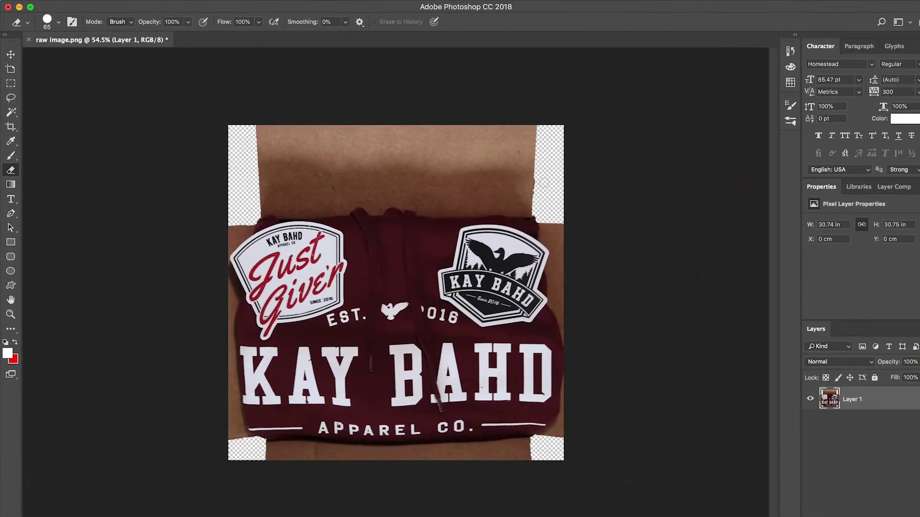
{"action": "key", "text": "super+0"}
{"action": "scroll", "coordinate": [543, 183], "scroll_direction": "up", "scroll_amount": 3}
{"action": "scroll", "coordinate": [544, 183], "scroll_direction": "right", "scroll_amount": 3}
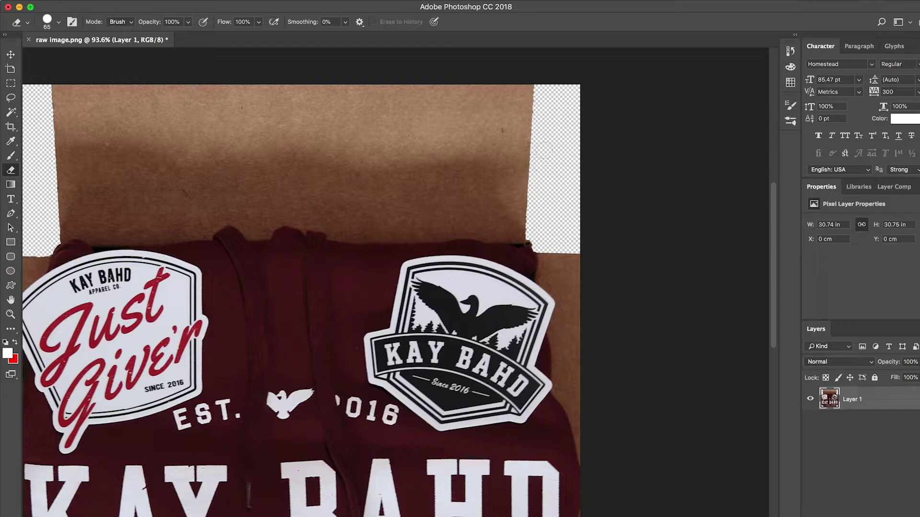
{"action": "scroll", "coordinate": [547, 231], "scroll_direction": "down", "scroll_amount": 4}
{"action": "scroll", "coordinate": [547, 231], "scroll_direction": "up", "scroll_amount": 1}
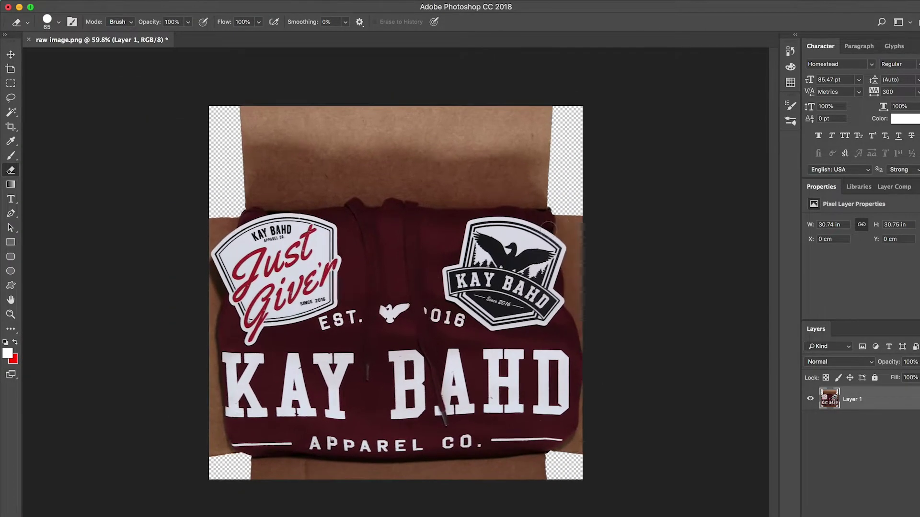
{"action": "left_click", "coordinate": [11, 82]}
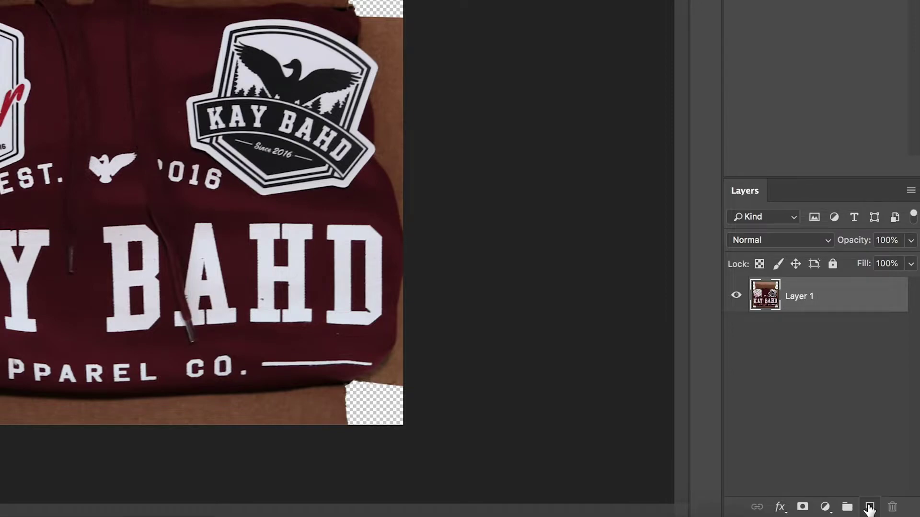
Add a new layer above the photo and set the Gradient tool to the white foreground-to-transparent preset
{"action": "left_click", "coordinate": [869, 508]}
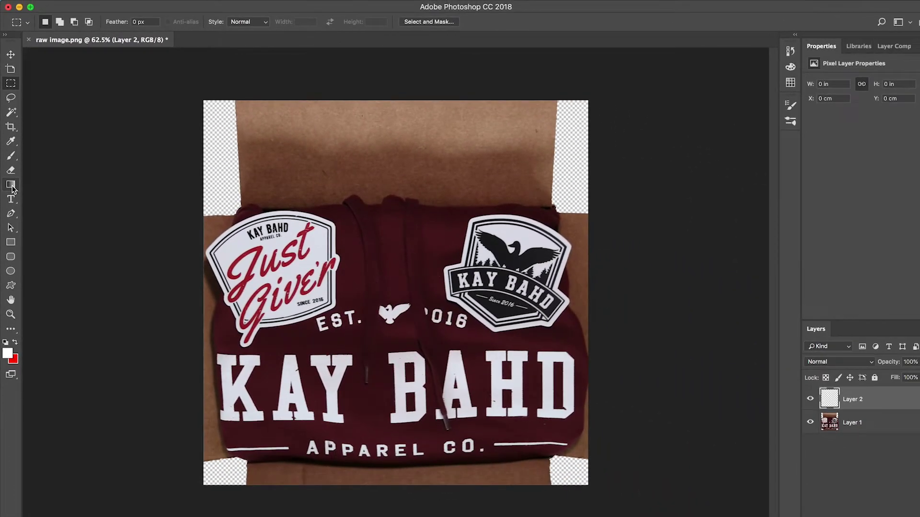
{"action": "left_click", "coordinate": [10, 185]}
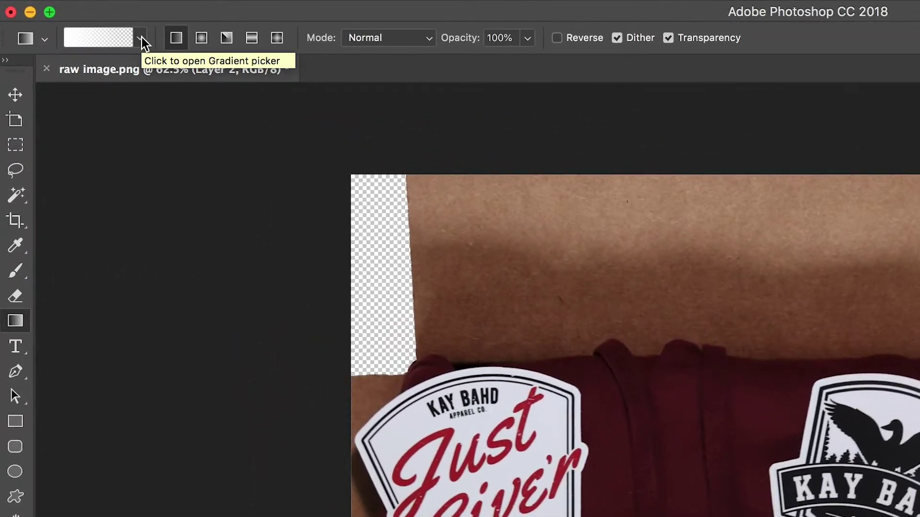
{"action": "left_click", "coordinate": [140, 39]}
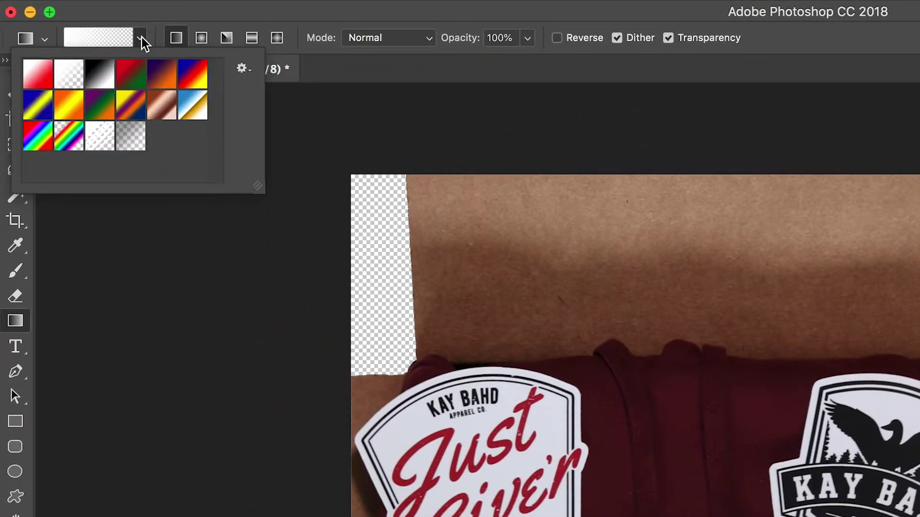
{"action": "left_click", "coordinate": [69, 82]}
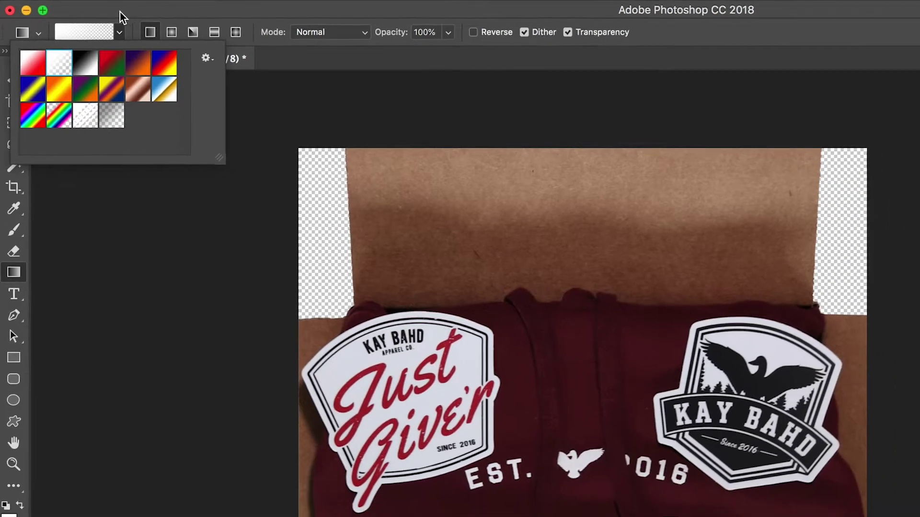
{"action": "key", "text": "Return"}
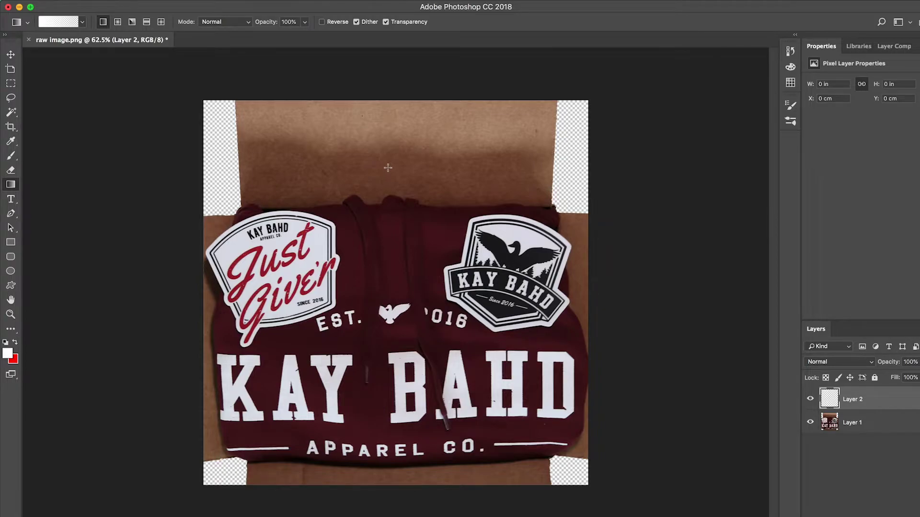
Draw overlapping vertical white-to-transparent linear gradients on the new layer, fading the upper box flap down into the hoodie's hood
{"action": "left_click_drag", "start_coordinate": [388, 168], "coordinate": [388, 205]}
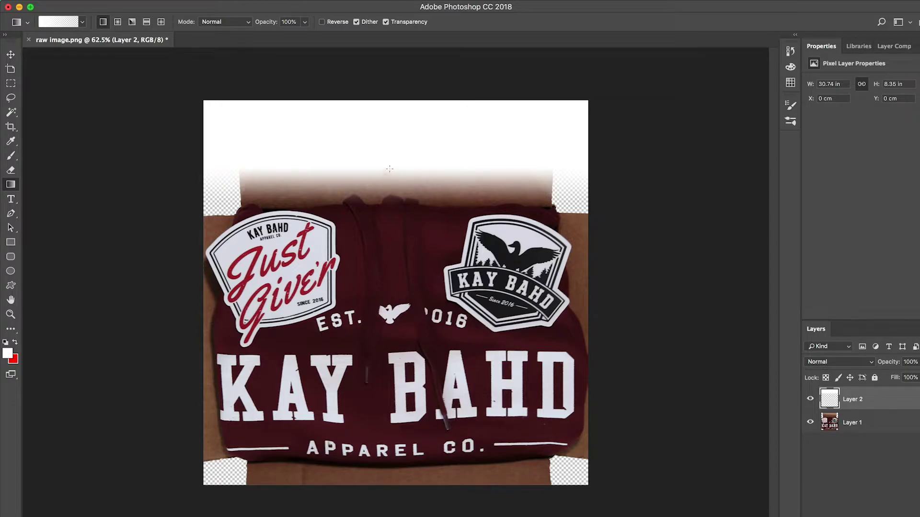
{"action": "left_click_drag", "start_coordinate": [390, 157], "coordinate": [391, 204]}
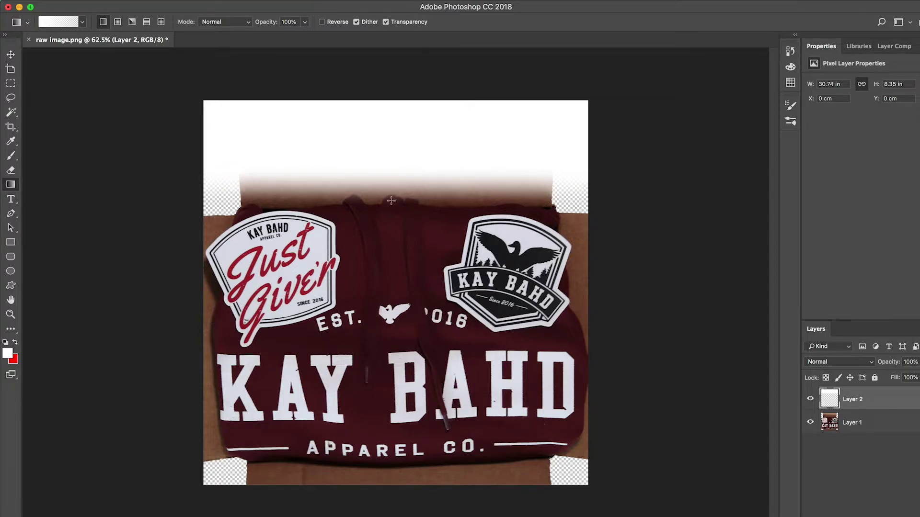
{"action": "left_click_drag", "start_coordinate": [387, 155], "coordinate": [389, 174]}
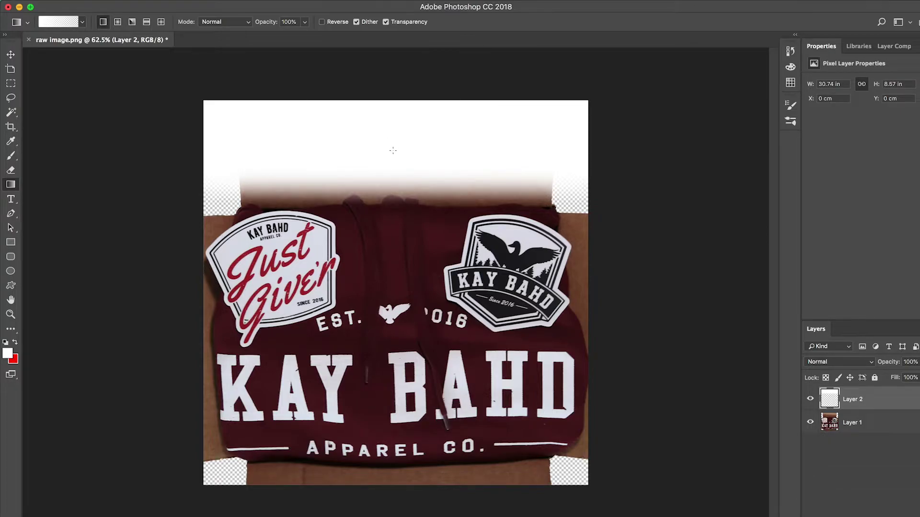
{"action": "left_click_drag", "start_coordinate": [387, 144], "coordinate": [389, 228]}
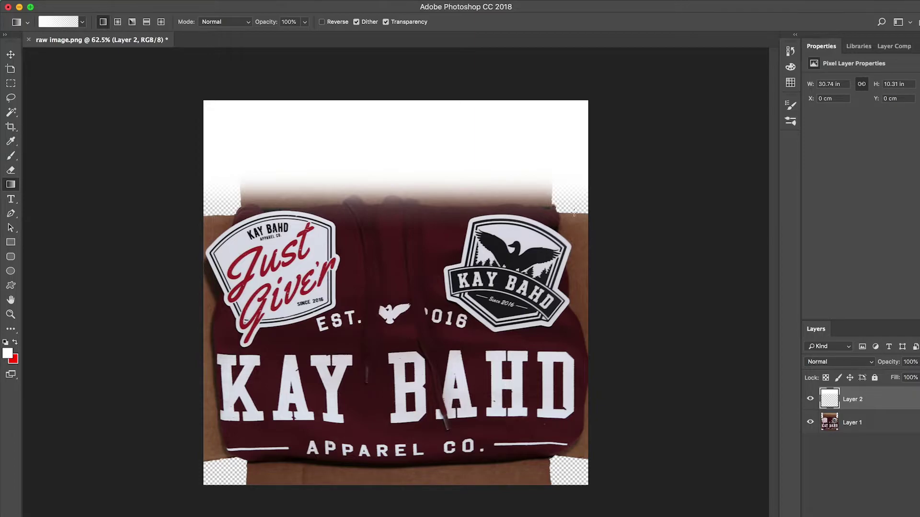
Activate the Horizontal Type tool and set its font to Homestead
{"action": "key", "text": "t"}
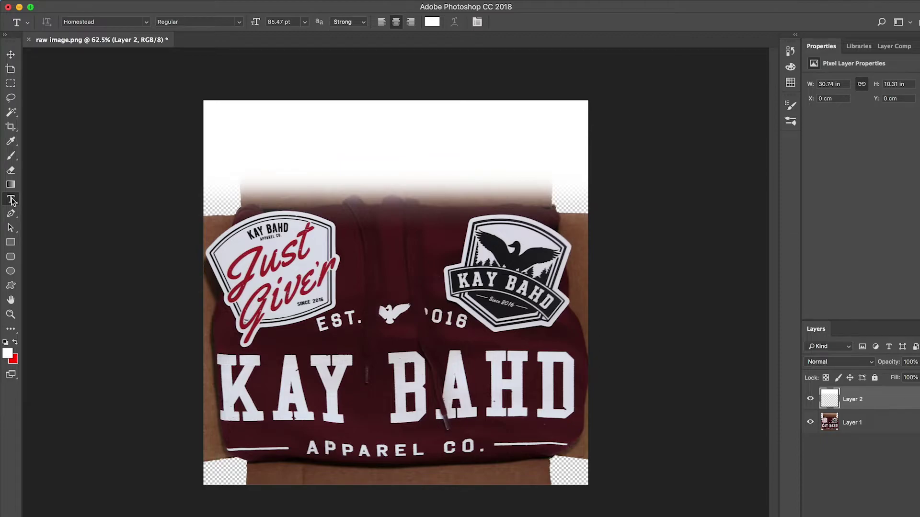
{"action": "left_click", "coordinate": [10, 184]}
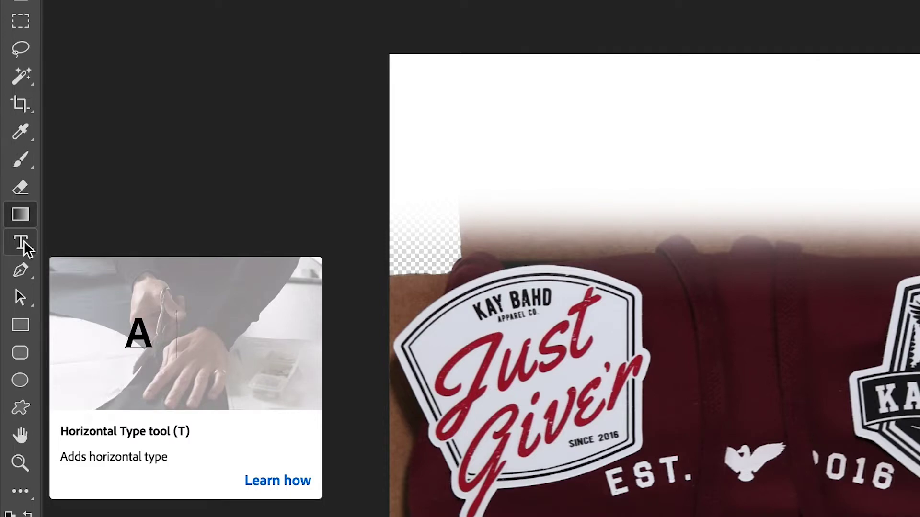
{"action": "left_click", "coordinate": [23, 244]}
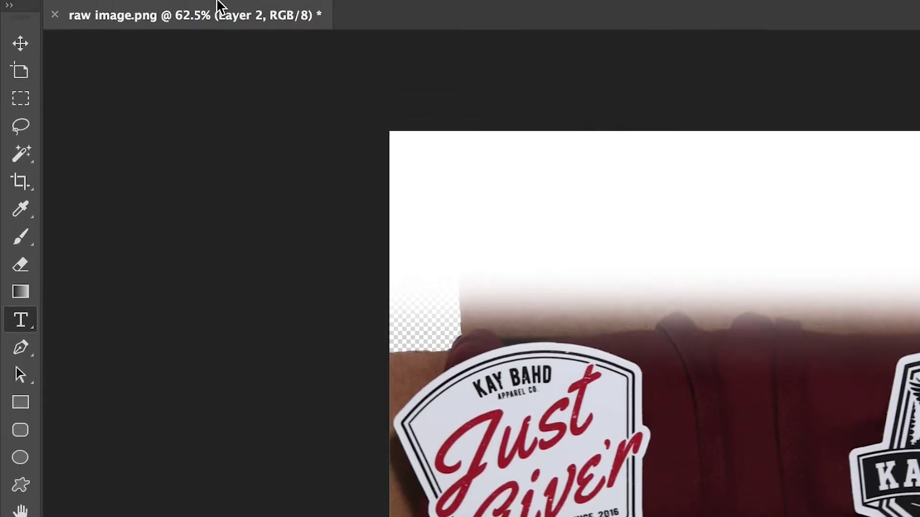
{"action": "left_click", "coordinate": [279, 45]}
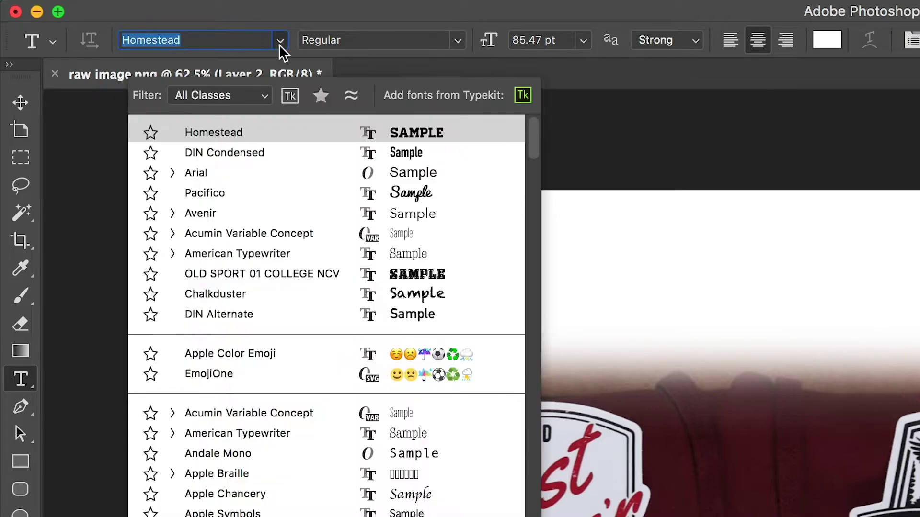
{"action": "left_click", "coordinate": [238, 128]}
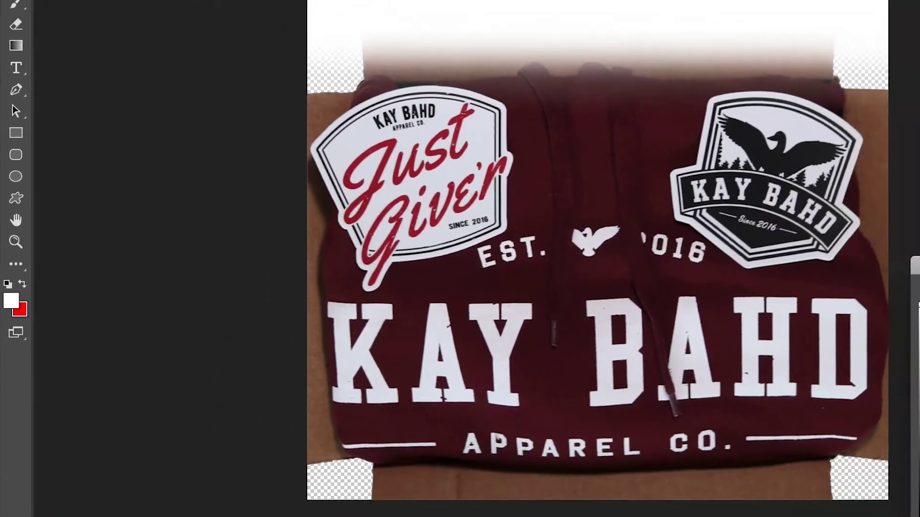
Set the foreground colour to black (000000) and add the text HOODIE GIVEAWAY in the white area above the hoodie
{"action": "left_click", "coordinate": [14, 281]}
{"action": "left_click_drag", "start_coordinate": [653, 390], "coordinate": [599, 479]}
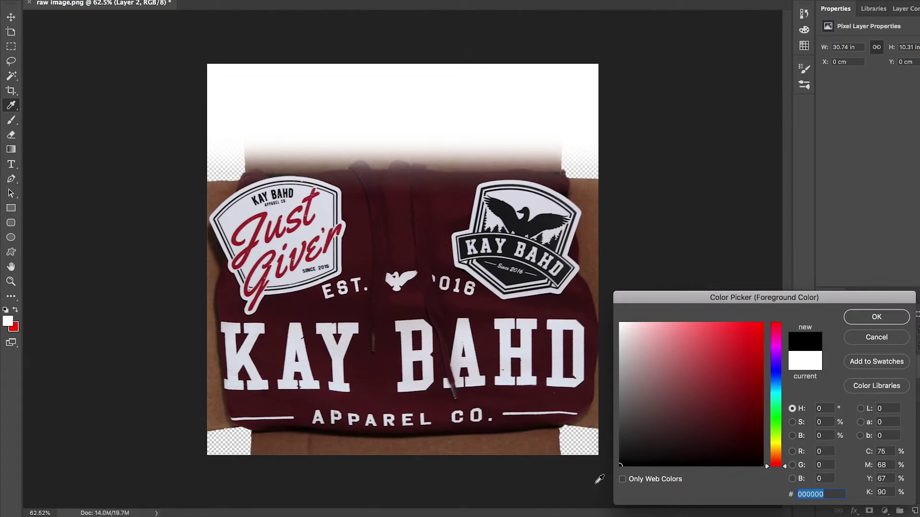
{"action": "left_click", "coordinate": [876, 316]}
{"action": "key", "text": "t"}
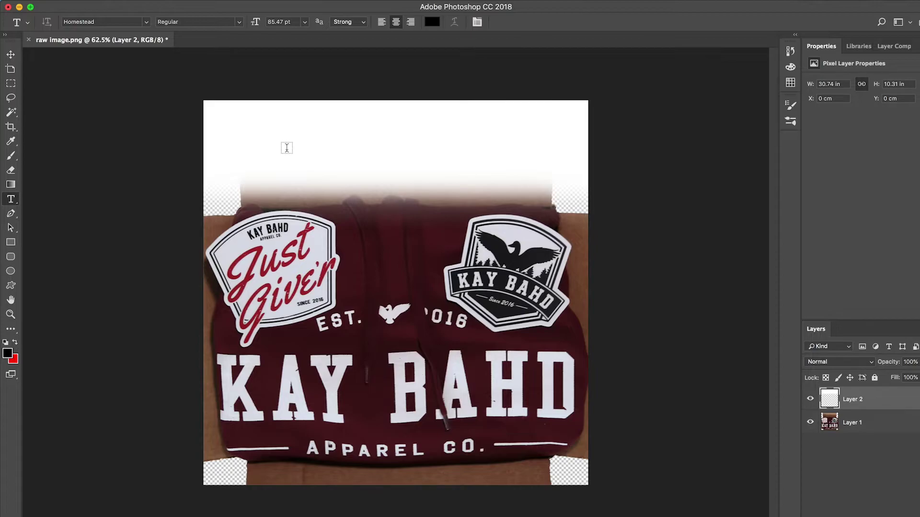
{"action": "left_click", "coordinate": [286, 148]}
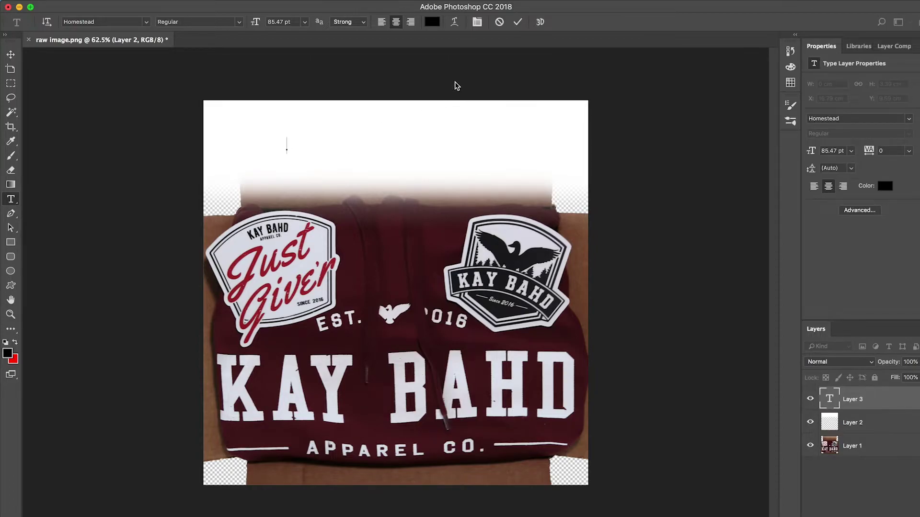
{"action": "type", "text": "HOODIE GIVEAWAY"}
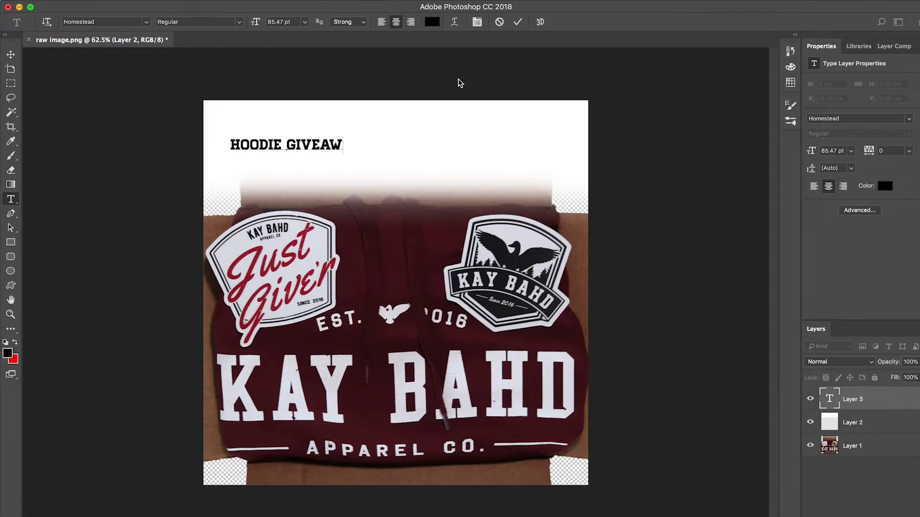
{"action": "left_click", "coordinate": [518, 22]}
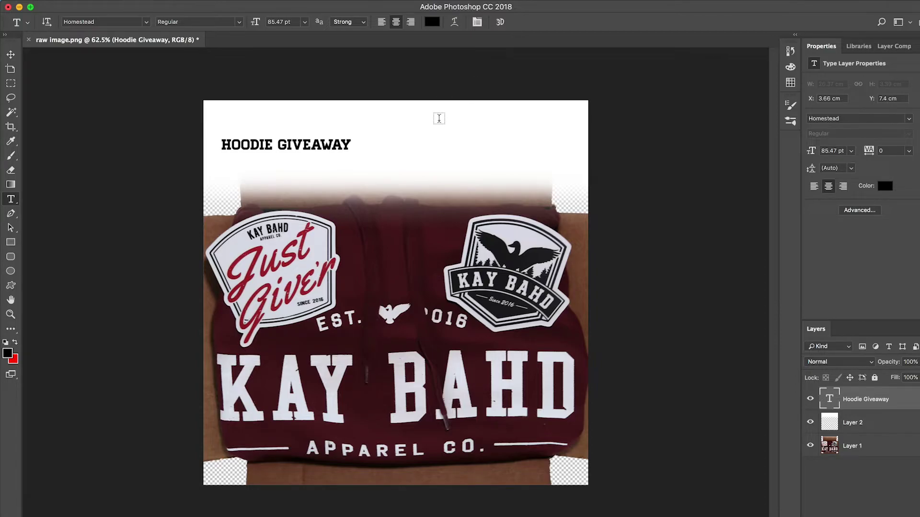
Scale the HOODIE GIVEAWAY text to about 271% and centre it across the top of the white area
{"action": "key", "text": "super+t"}
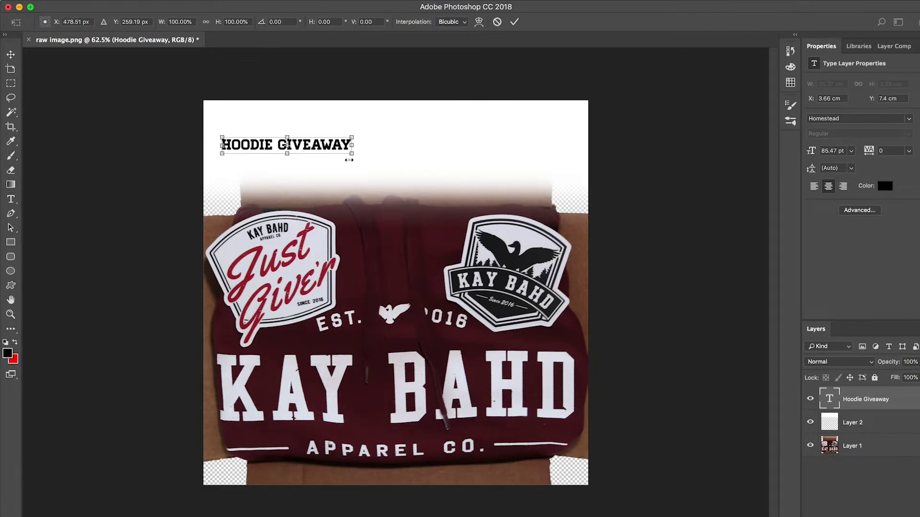
{"action": "left_click_drag", "start_coordinate": [349, 155], "coordinate": [545, 286]}
{"action": "left_click_drag", "start_coordinate": [456, 158], "coordinate": [461, 129]}
{"action": "left_click_drag", "start_coordinate": [565, 153], "coordinate": [539, 143]}
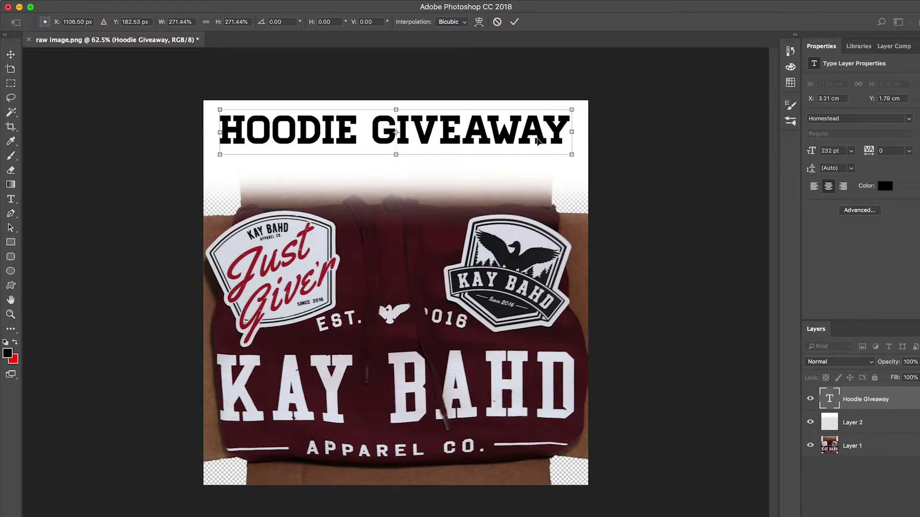
{"action": "left_click", "coordinate": [514, 22]}
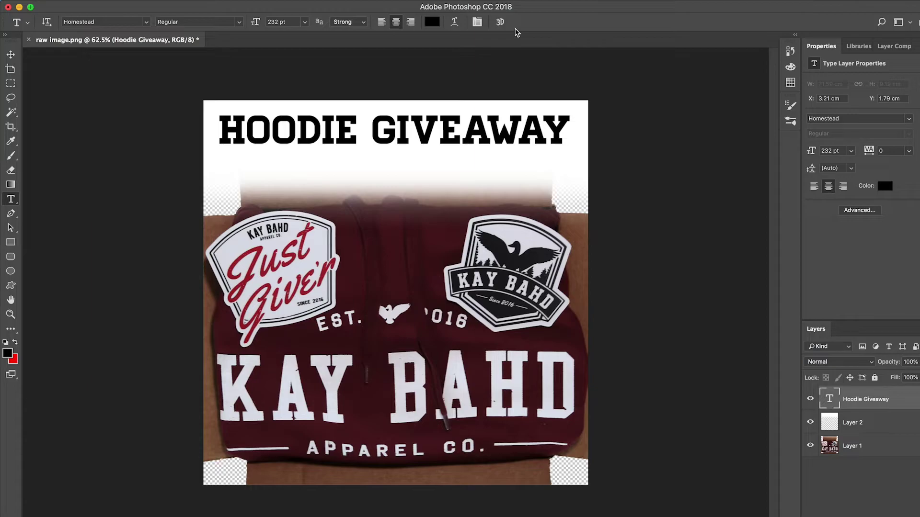
Add a second text line reading TAG A BAHD beneath the HOODIE GIVEAWAY heading
{"action": "left_click", "coordinate": [355, 173]}
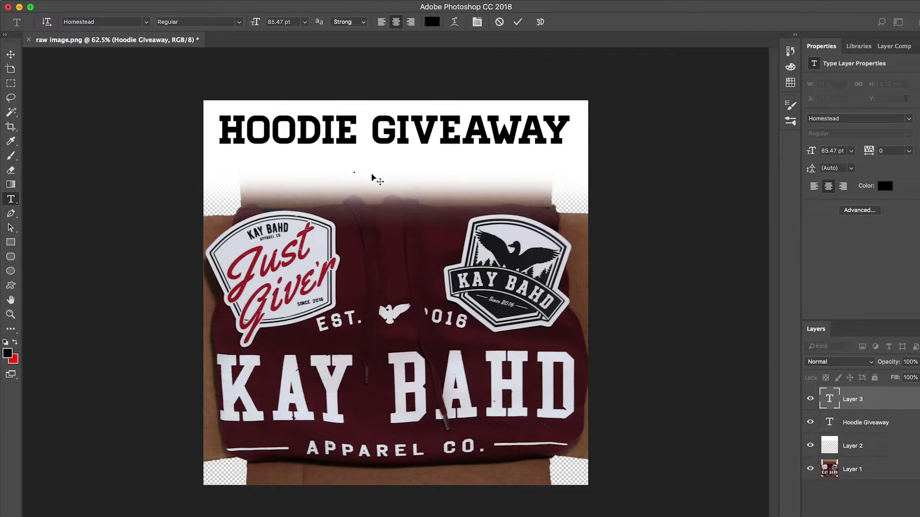
{"action": "type", "text": "TAG A BAHD"}
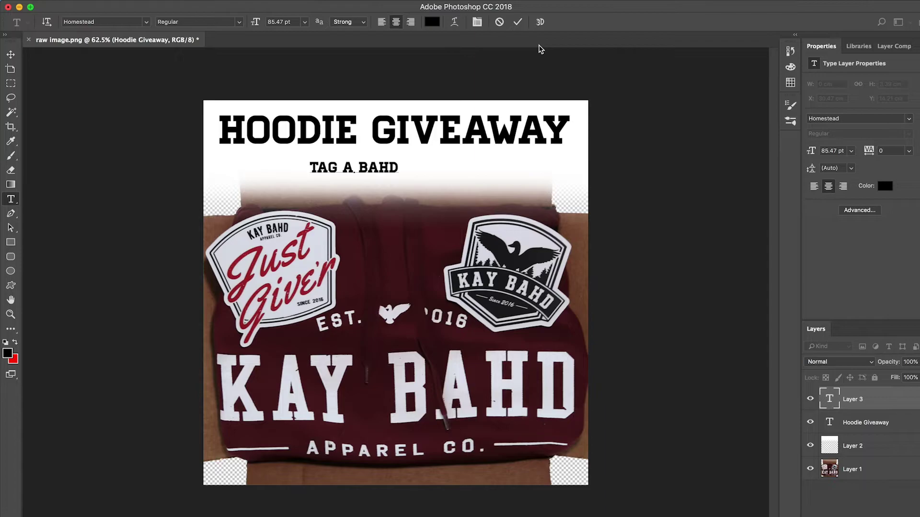
{"action": "left_click", "coordinate": [518, 22]}
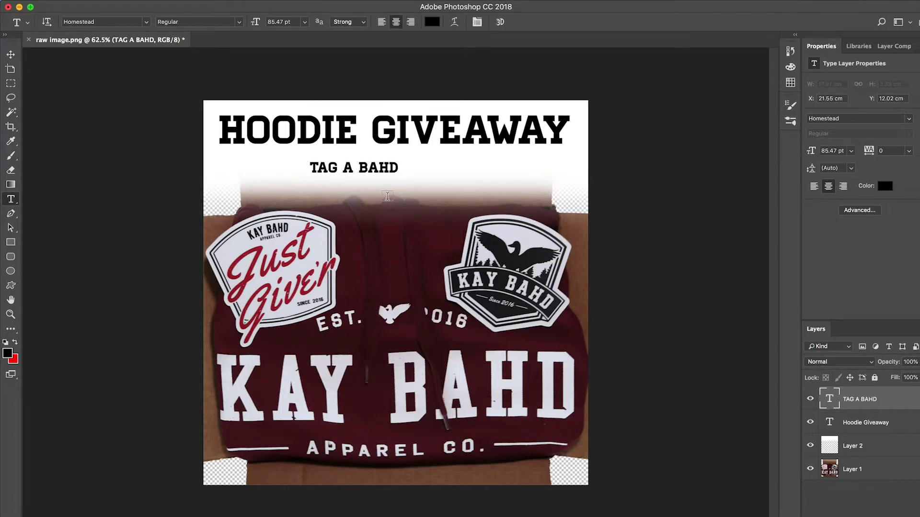
Enlarge the TAG A BAHD text to about 147 pt and centre it directly under the heading
{"action": "key", "text": "ctrl+t"}
{"action": "left_click_drag", "start_coordinate": [400, 177], "coordinate": [463, 203]}
{"action": "left_click_drag", "start_coordinate": [433, 173], "coordinate": [447, 168]}
{"action": "left_click", "coordinate": [514, 21]}
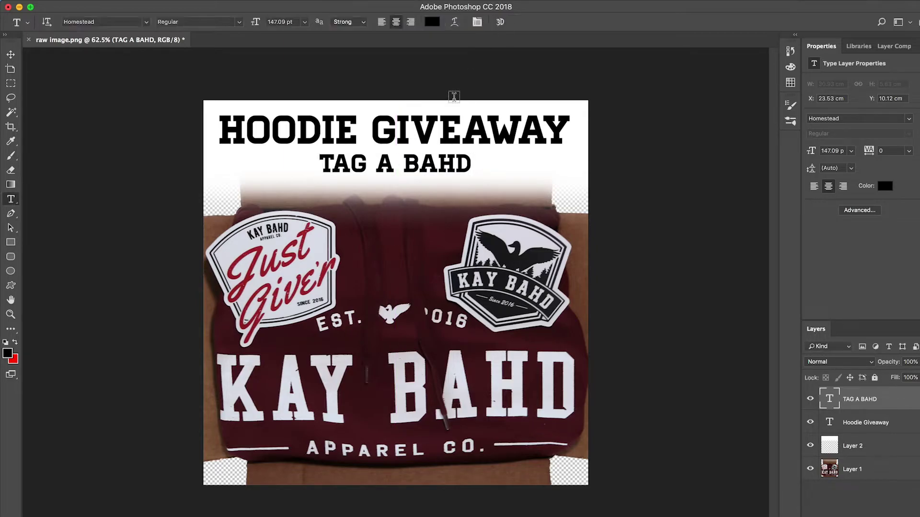
Set the tracking of the TAG A BAHD text to 300 and recentre the line under the heading
{"action": "triple_click", "coordinate": [417, 164]}
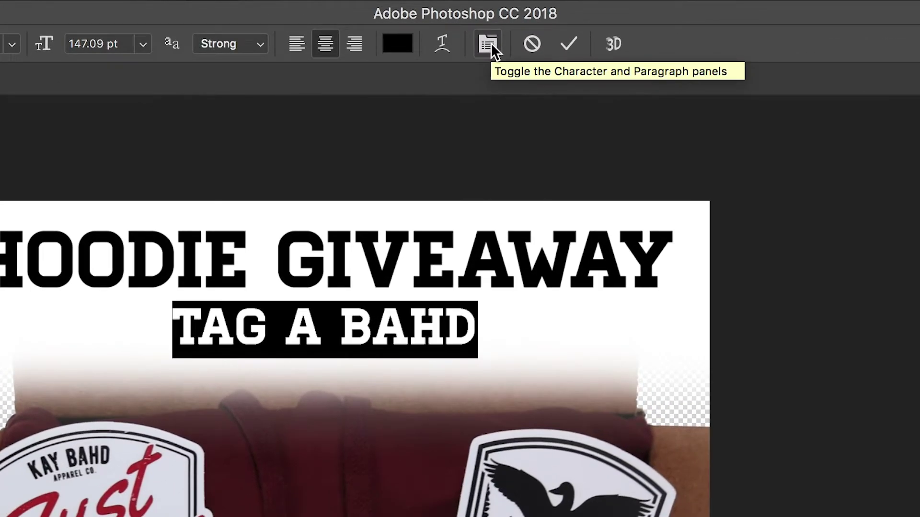
{"action": "left_click", "coordinate": [491, 43]}
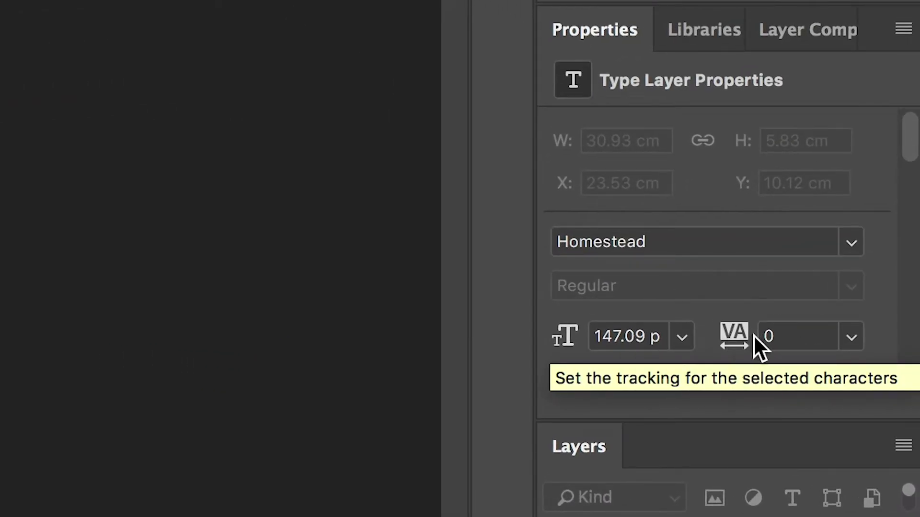
{"action": "left_click", "coordinate": [777, 337]}
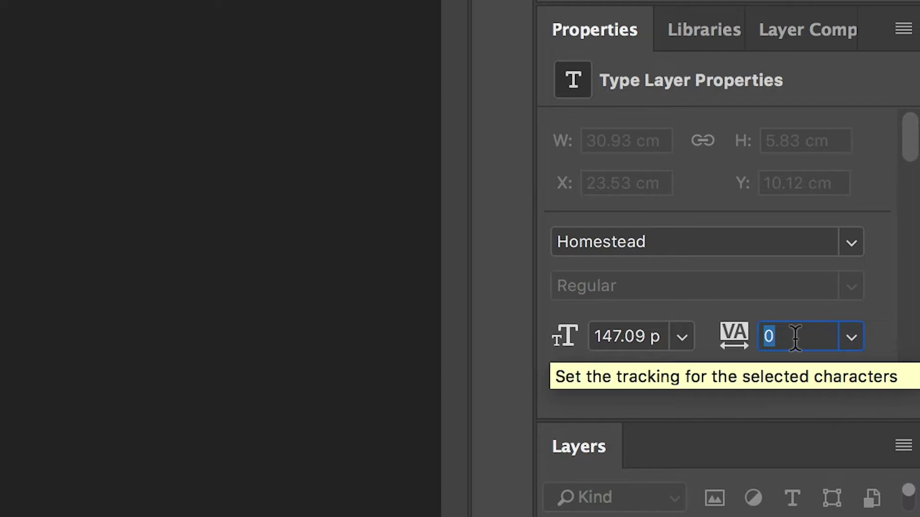
{"action": "type", "text": "300"}
{"action": "key", "text": "Return"}
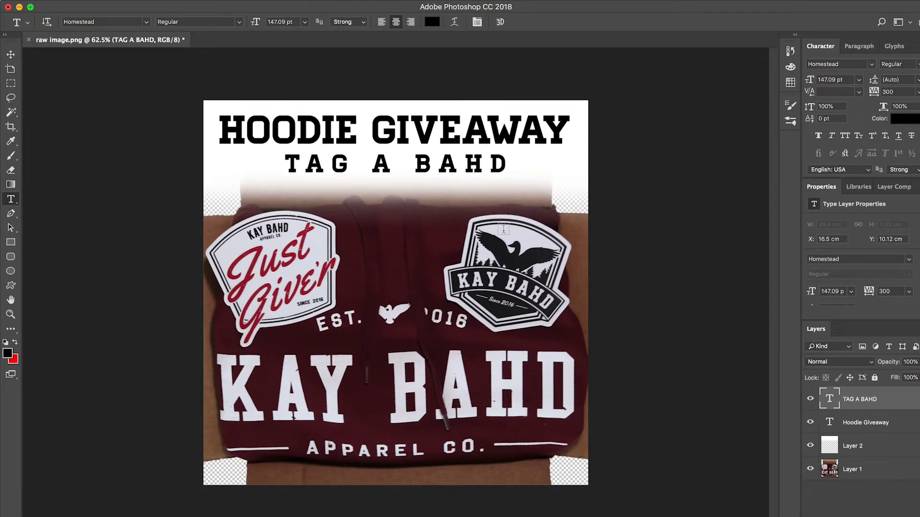
{"action": "key", "text": "super+t"}
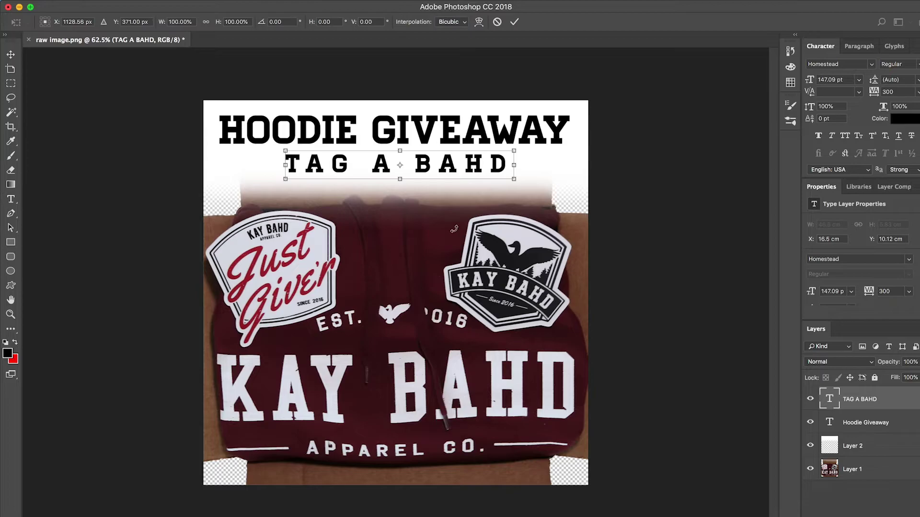
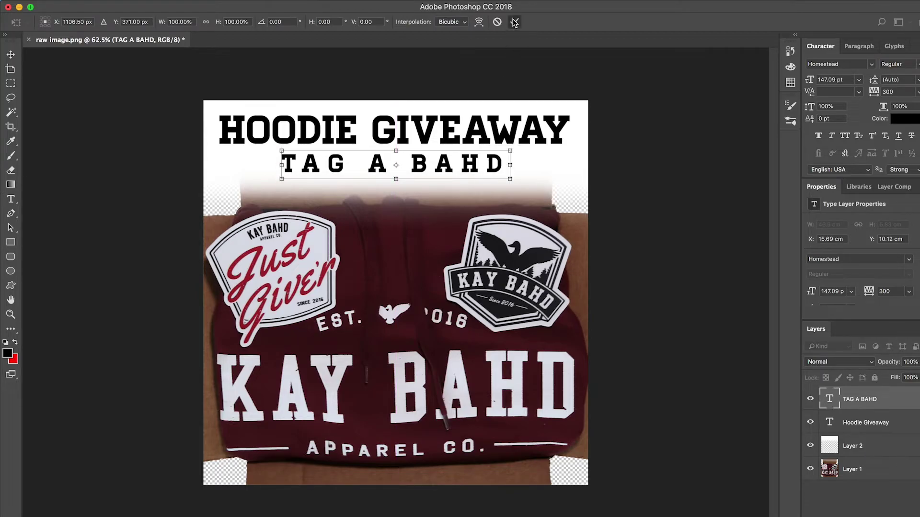
{"action": "scroll", "coordinate": [522, 250], "scroll_direction": "up", "scroll_amount": 2}
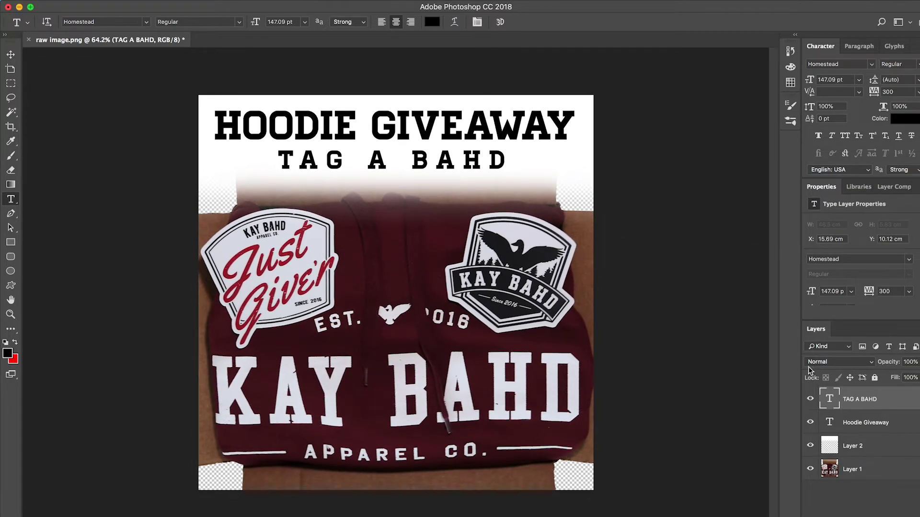
Recolour the TAG A BAHD text to white
{"action": "triple_click", "coordinate": [467, 159]}
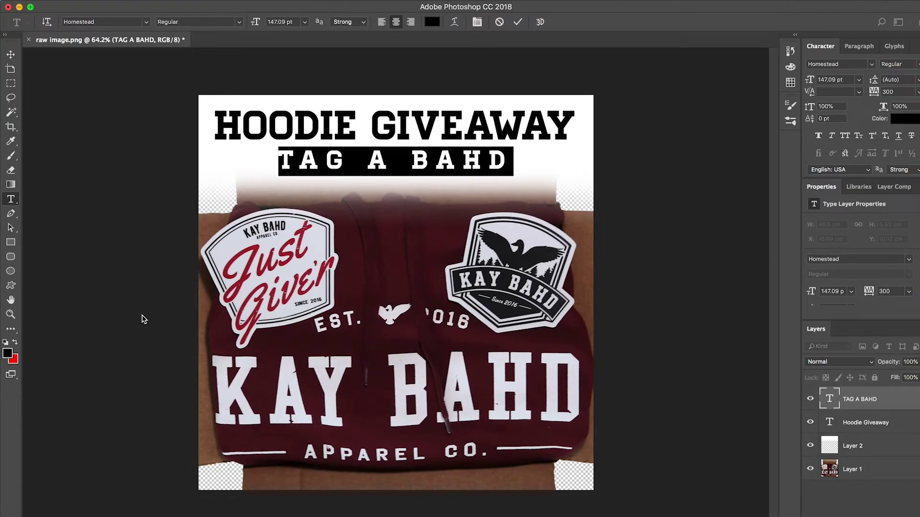
{"action": "left_click", "coordinate": [11, 356]}
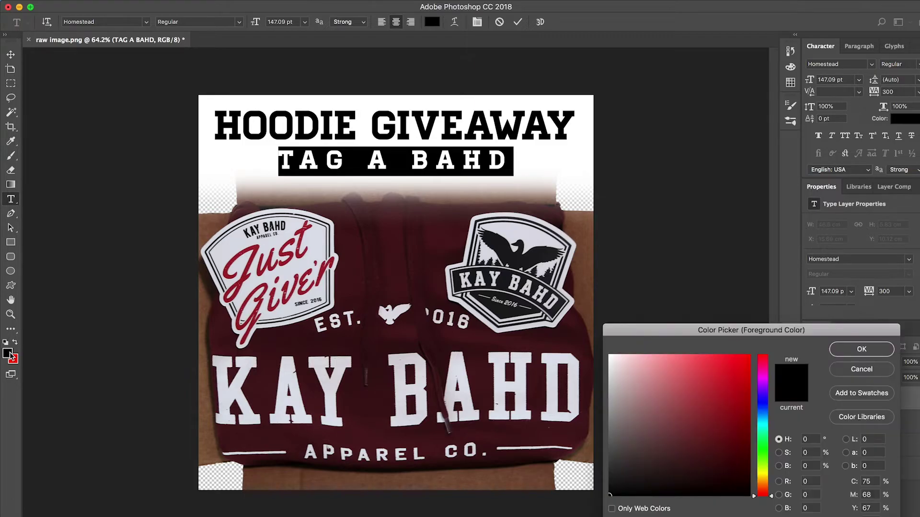
{"action": "left_click", "coordinate": [610, 355]}
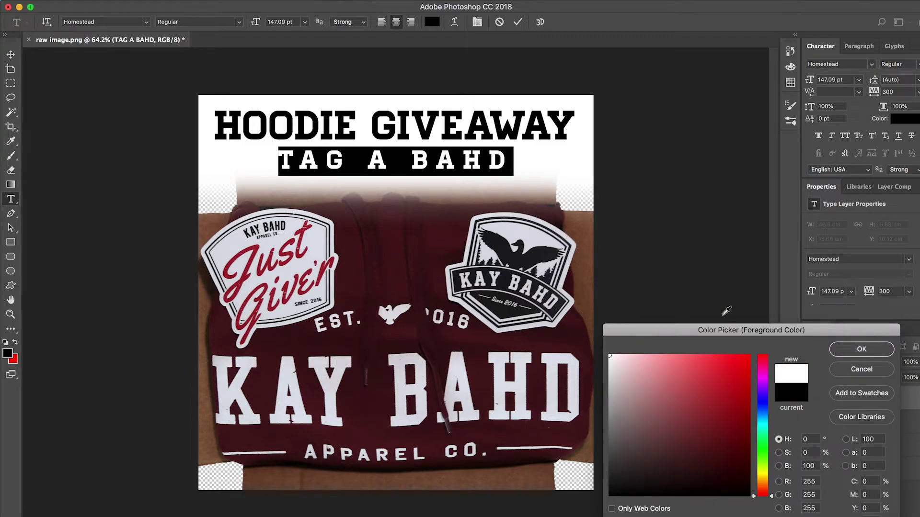
{"action": "left_click", "coordinate": [875, 350]}
{"action": "left_click", "coordinate": [517, 23]}
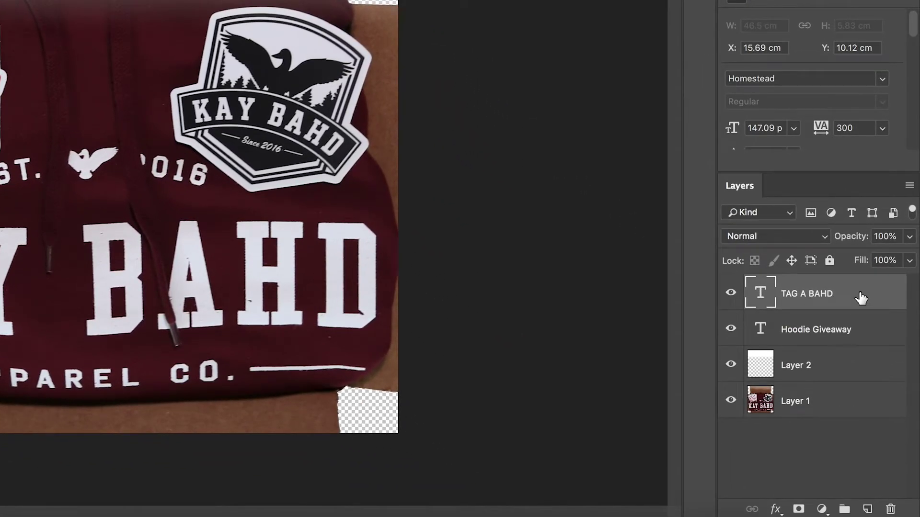
Apply a black Normal-mode drop shadow to the TAG A BAHD layer with 100% opacity, 0 px distance, 35% spread and 32 px size
{"action": "double_click", "coordinate": [891, 400]}
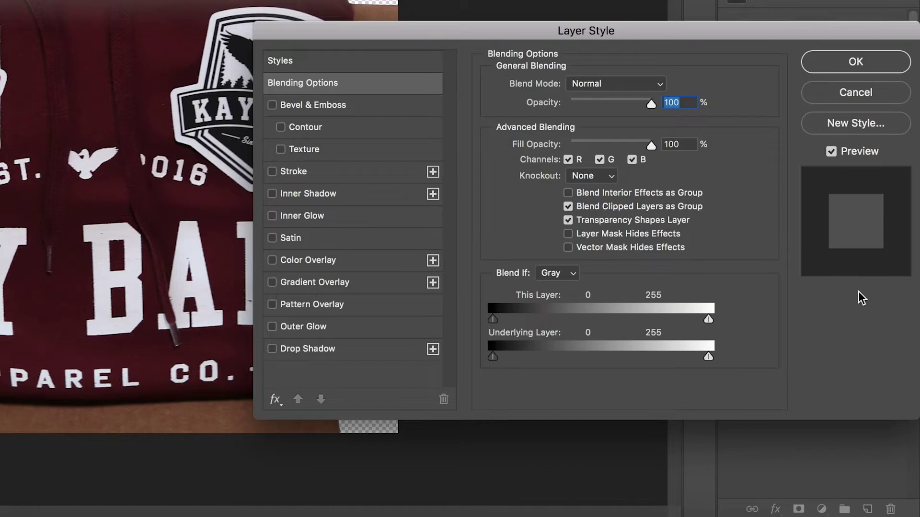
{"action": "left_click", "coordinate": [346, 346]}
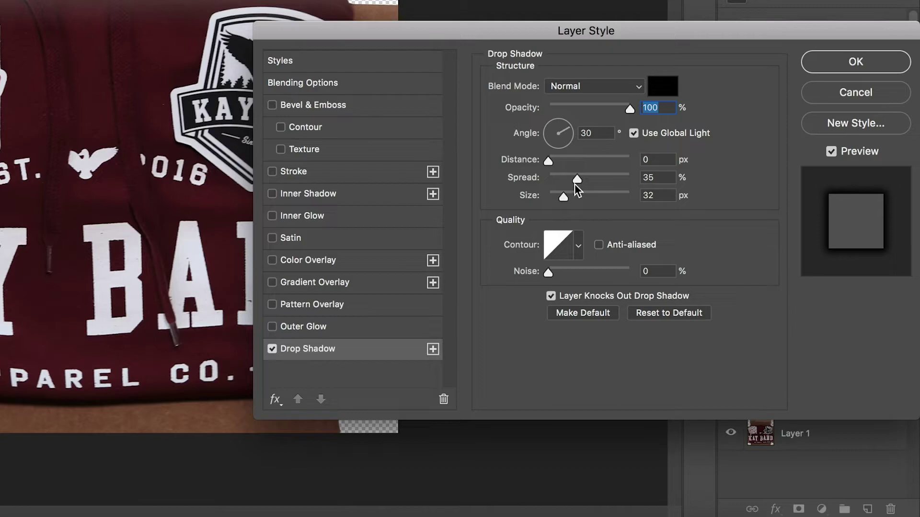
{"action": "double_click", "coordinate": [658, 178]}
{"action": "key", "text": "Tab"}
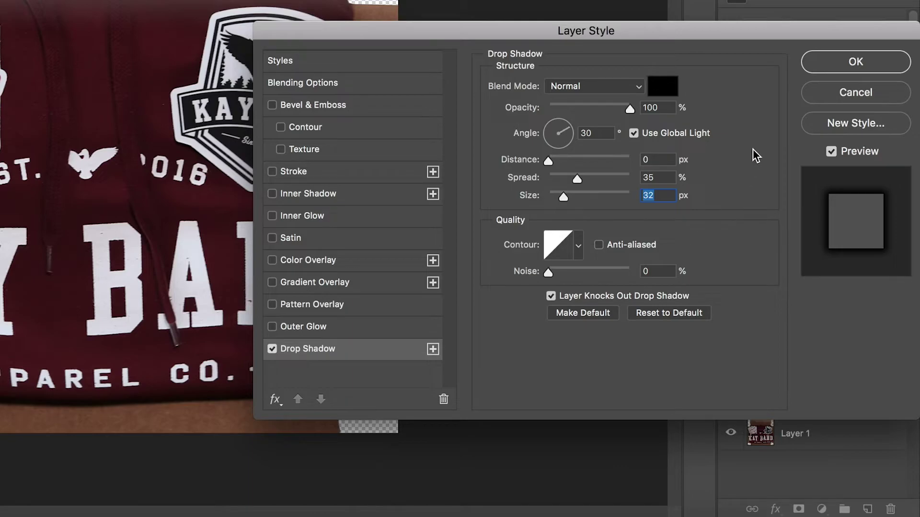
{"action": "left_click", "coordinate": [855, 63]}
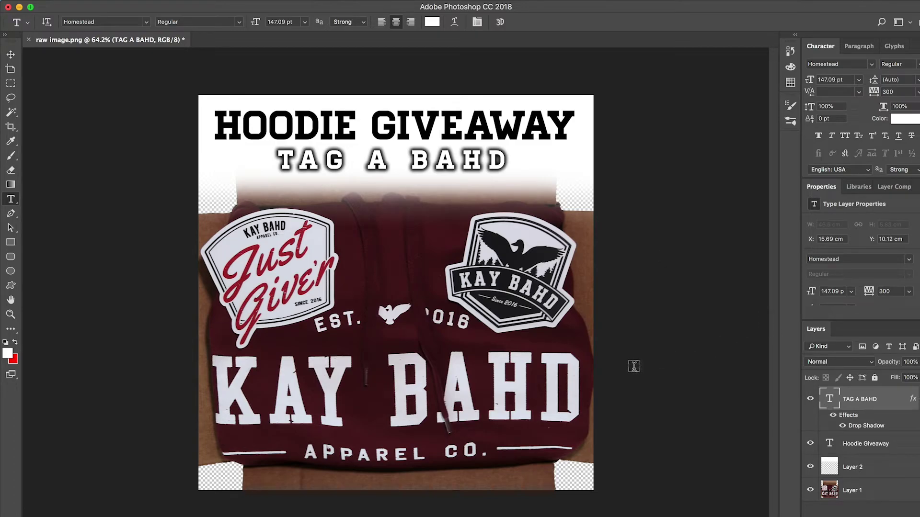
Add a Brightness/Contrast adjustment layer directly above the hoodie photo layer with brightness 50 and contrast 30
{"action": "scroll", "coordinate": [634, 366], "scroll_direction": "down", "scroll_amount": 2}
{"action": "scroll", "coordinate": [634, 367], "scroll_direction": "up", "scroll_amount": 2}
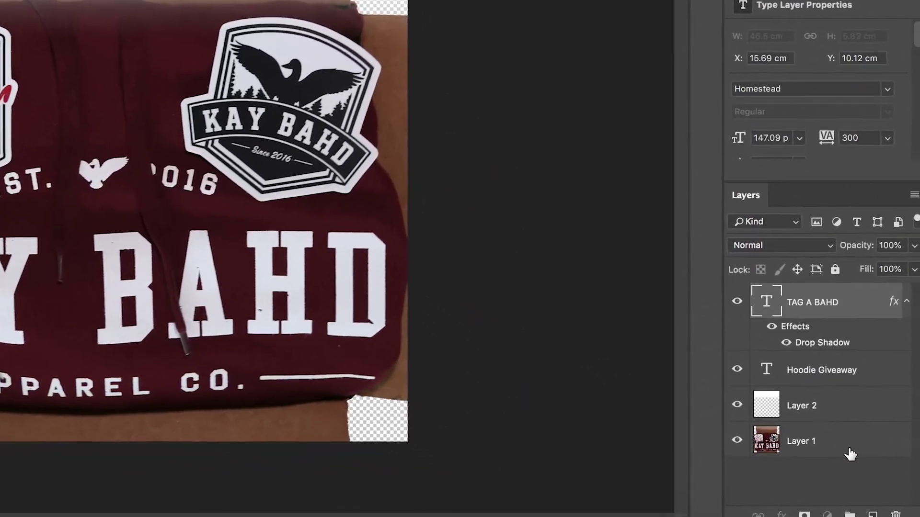
{"action": "left_click", "coordinate": [888, 496]}
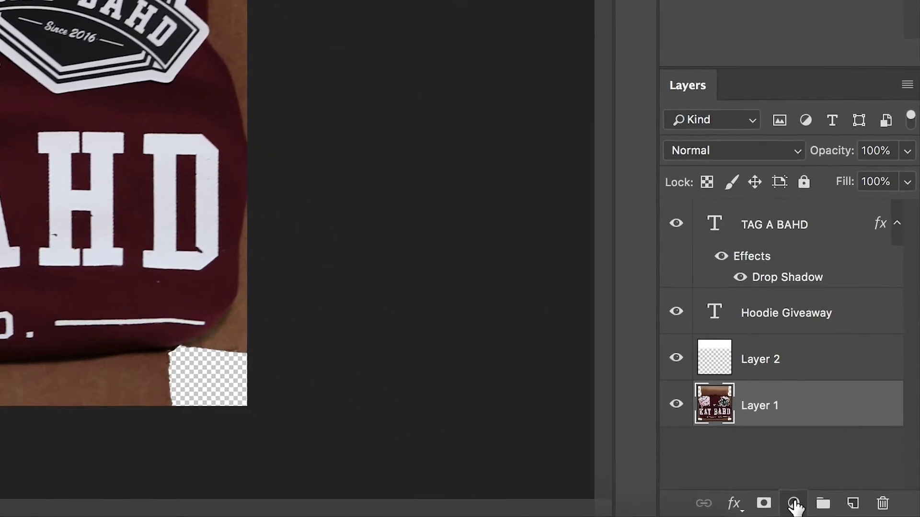
{"action": "left_click", "coordinate": [805, 504]}
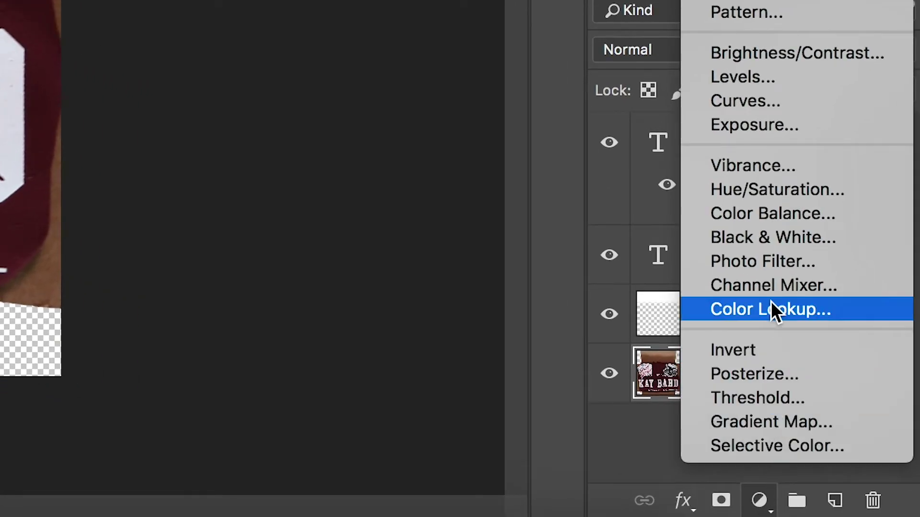
{"action": "left_click", "coordinate": [792, 56]}
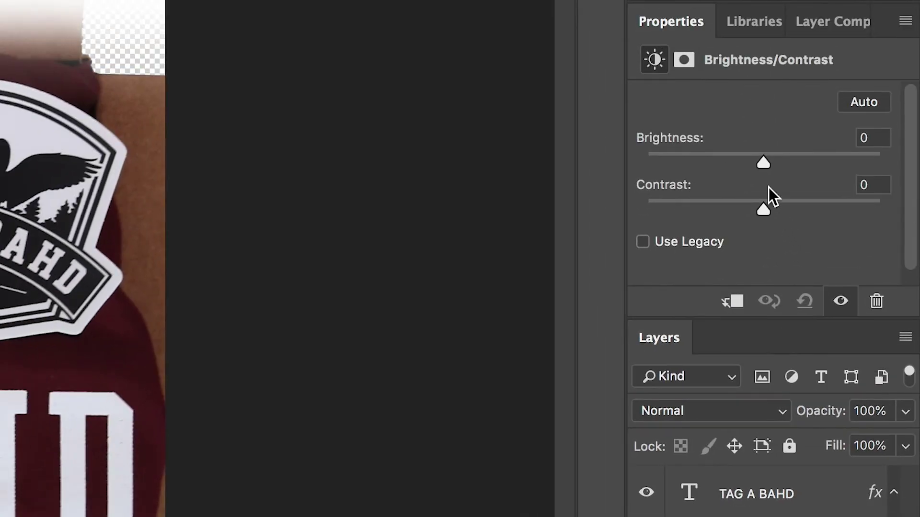
{"action": "left_click", "coordinate": [871, 138]}
{"action": "type", "text": "49"}
{"action": "key", "text": "Return"}
{"action": "type", "text": "50"}
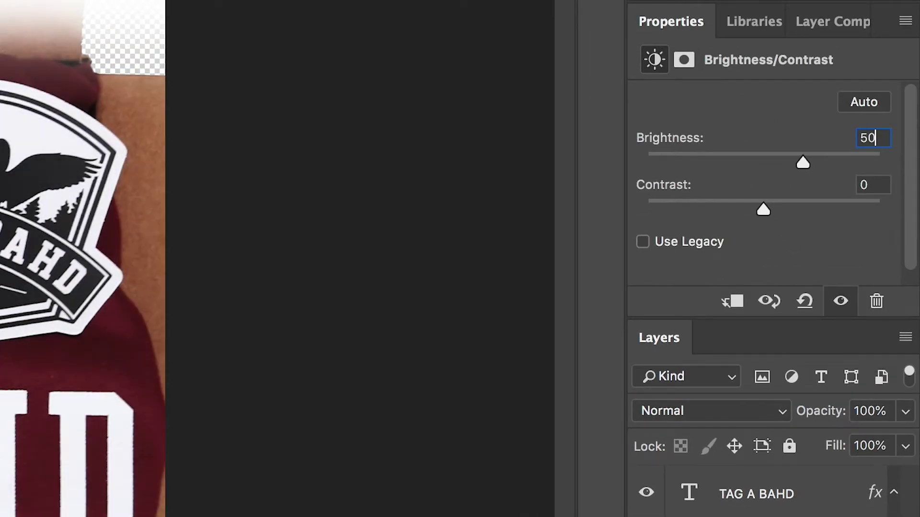
{"action": "left_click", "coordinate": [880, 184]}
{"action": "type", "text": "30"}
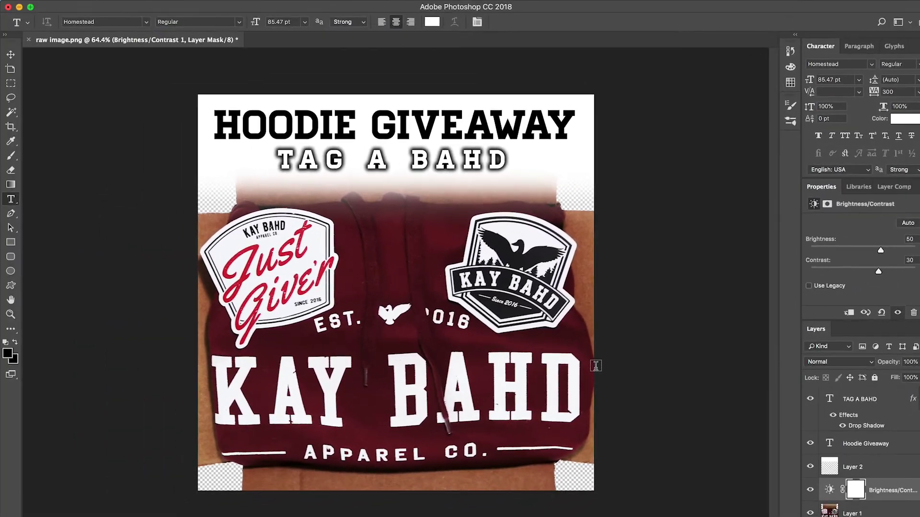
Clip the Brightness/Contrast adjustment layer to the hoodie photo layer with a clipping mask
{"action": "scroll", "coordinate": [595, 366], "scroll_direction": "down", "scroll_amount": 2}
{"action": "scroll", "coordinate": [596, 366], "scroll_direction": "up", "scroll_amount": 2}
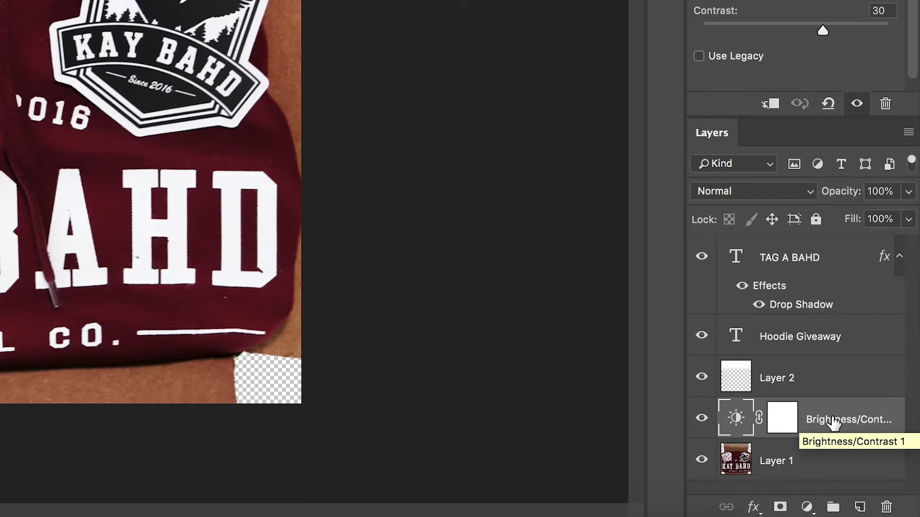
{"action": "right_click", "coordinate": [833, 421]}
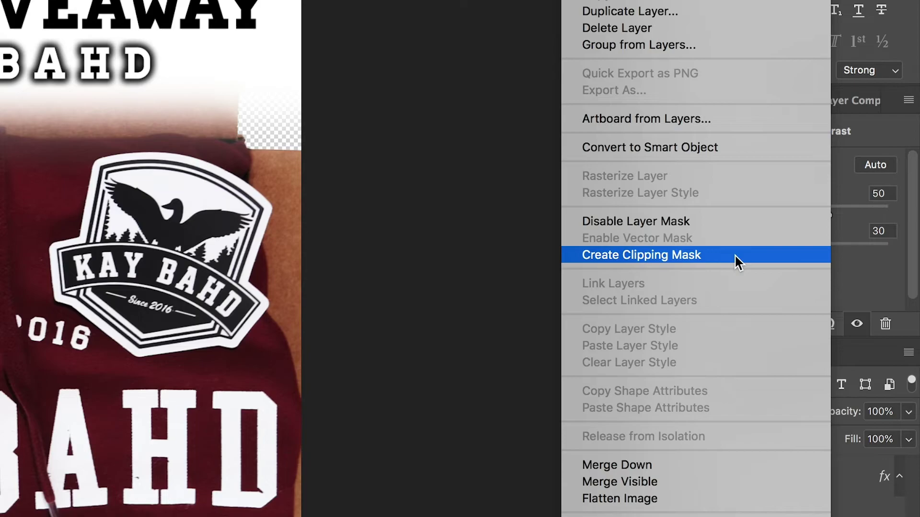
{"action": "left_click", "coordinate": [735, 254]}
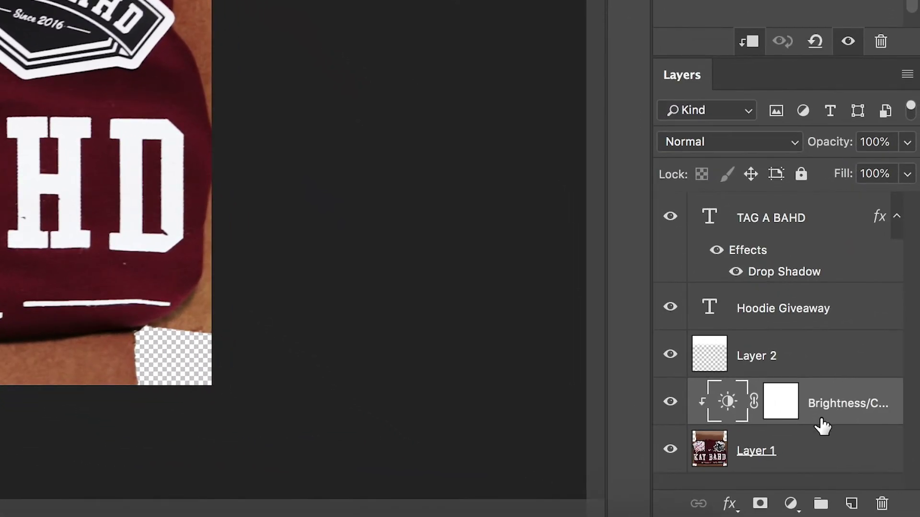
Add a new empty layer and place it beneath the hoodie photo and its clipped Brightness/Contrast adjustment, leaving the new layer selected
{"action": "left_click", "coordinate": [839, 453]}
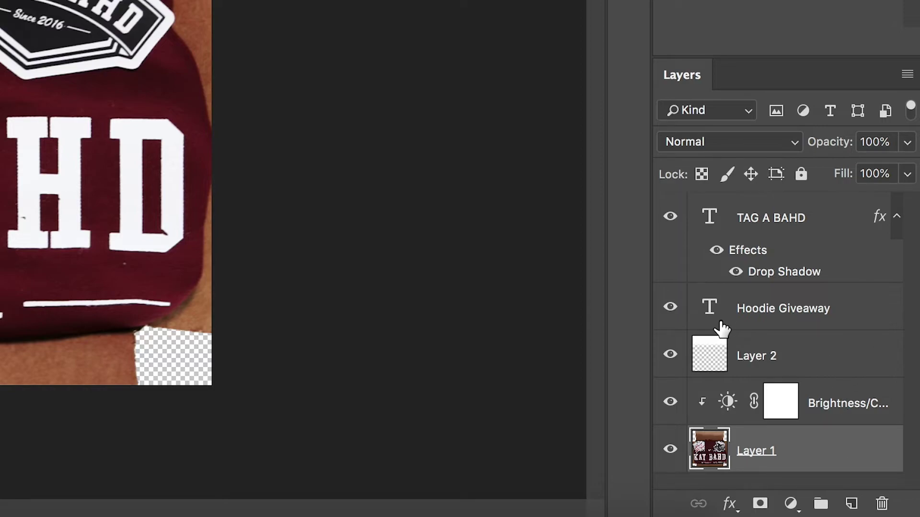
{"action": "left_click", "coordinate": [864, 404]}
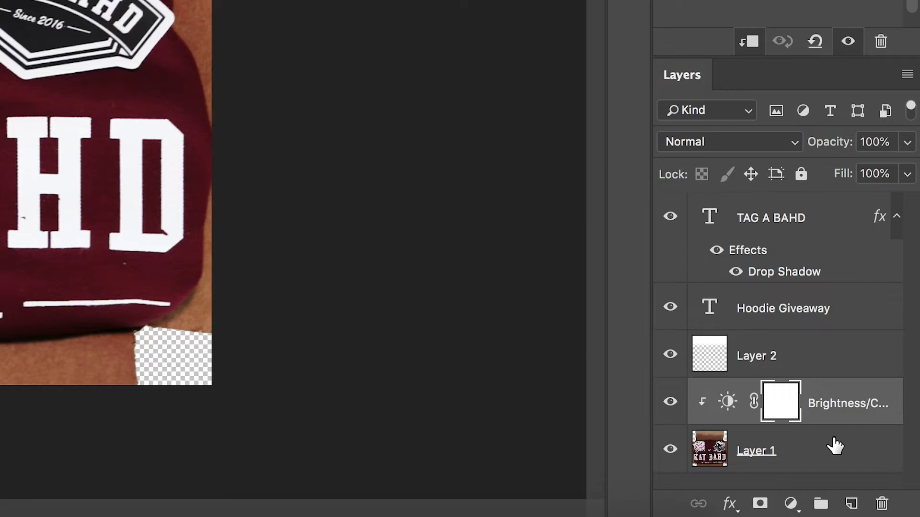
{"action": "left_click", "coordinate": [854, 503]}
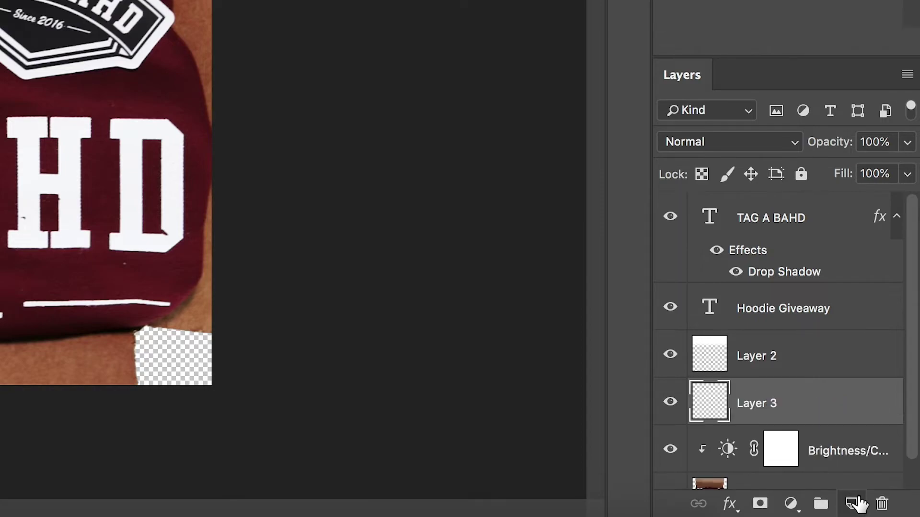
{"action": "scroll", "coordinate": [832, 416], "scroll_direction": "down", "scroll_amount": 1}
{"action": "left_click", "coordinate": [832, 428]}
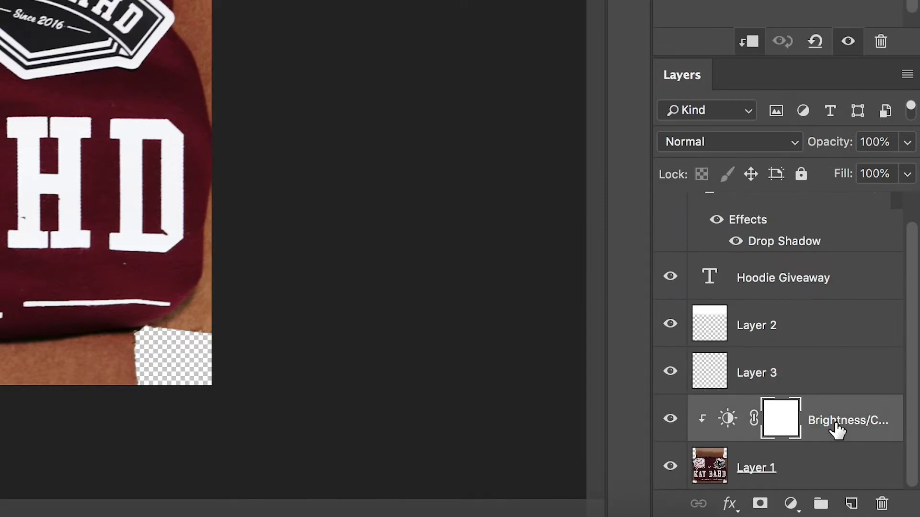
{"action": "left_click_drag", "start_coordinate": [846, 431], "coordinate": [834, 365]}
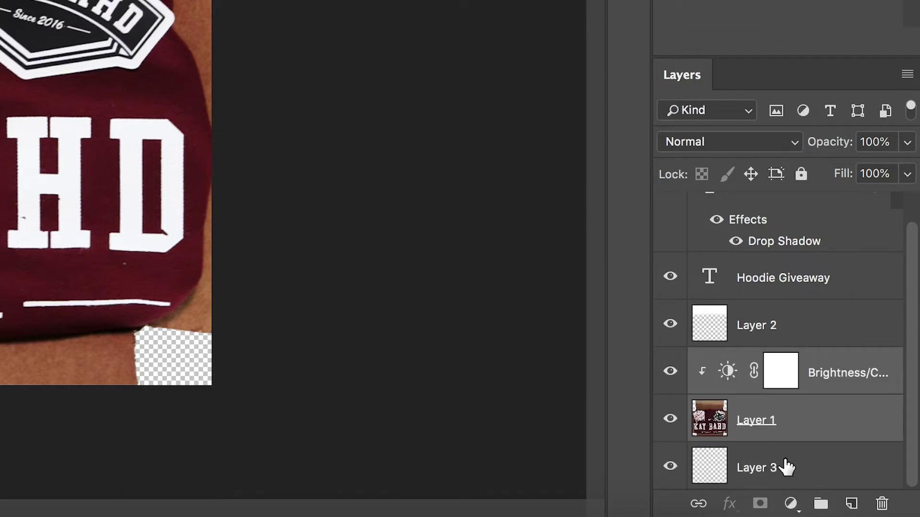
{"action": "left_click", "coordinate": [826, 471]}
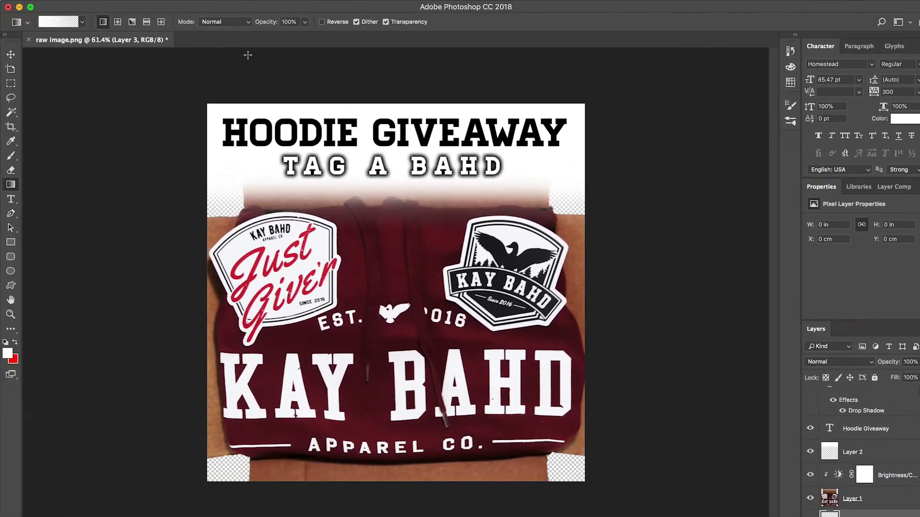
Switch the workspace to Essentials (Default)
{"action": "left_click", "coordinate": [355, 1]}
{"action": "mouse_move", "coordinate": [367, 17]}
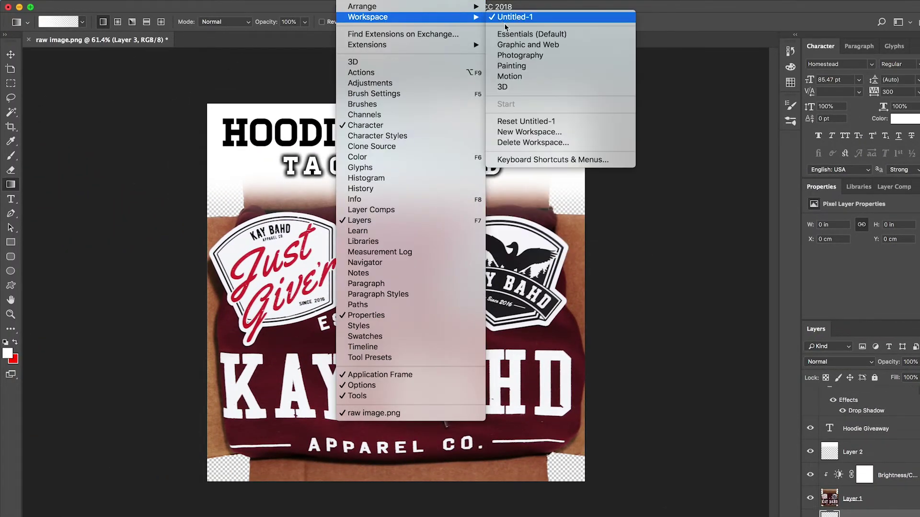
{"action": "left_click", "coordinate": [541, 28]}
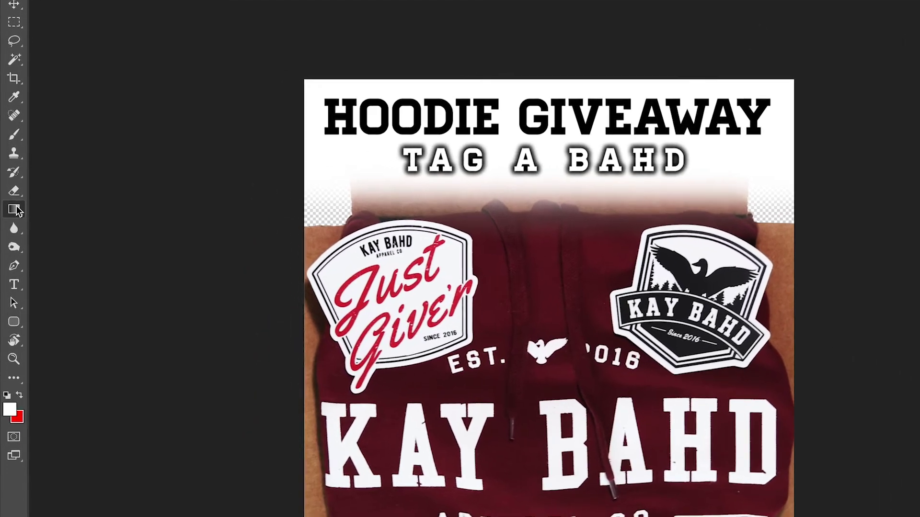
Fill the empty bottom layer with white using the Paint Bucket tool to back the transparent corners
{"action": "left_click_drag", "start_coordinate": [10, 194], "coordinate": [57, 202]}
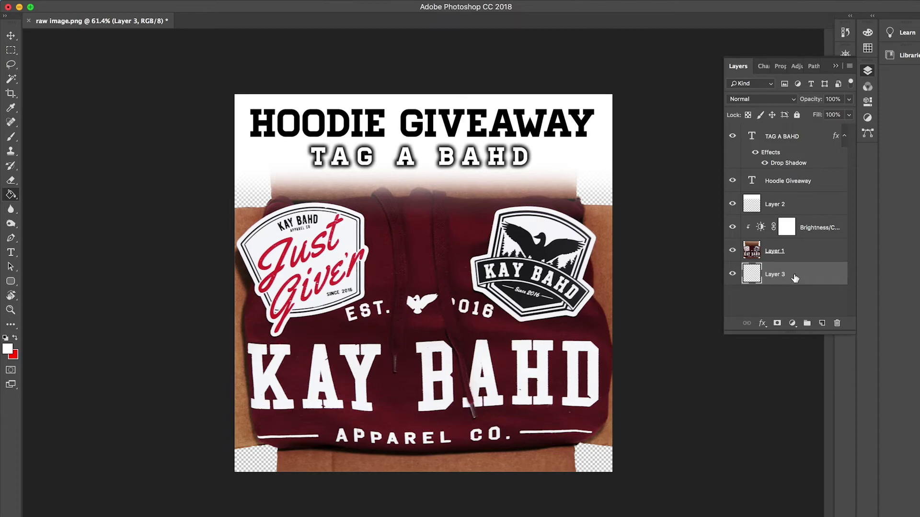
{"action": "left_click", "coordinate": [596, 463]}
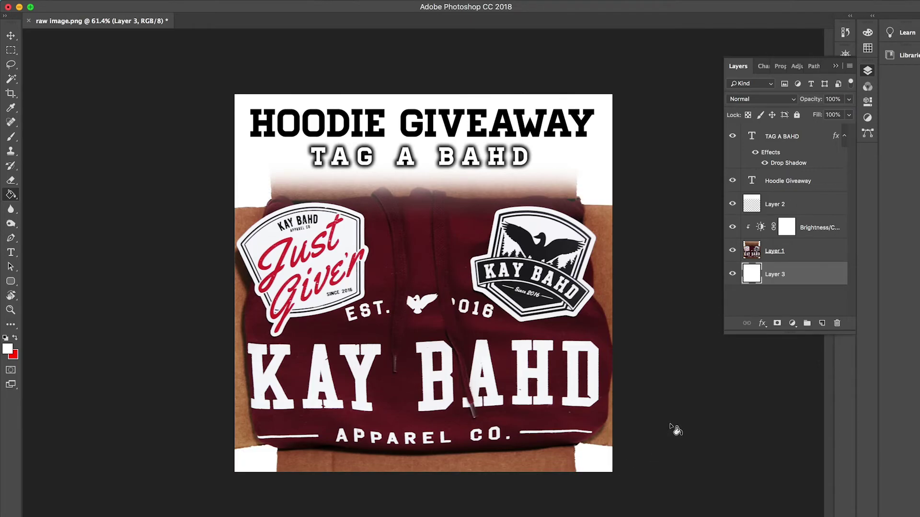
{"action": "scroll", "coordinate": [650, 427], "scroll_direction": "down", "scroll_amount": 2}
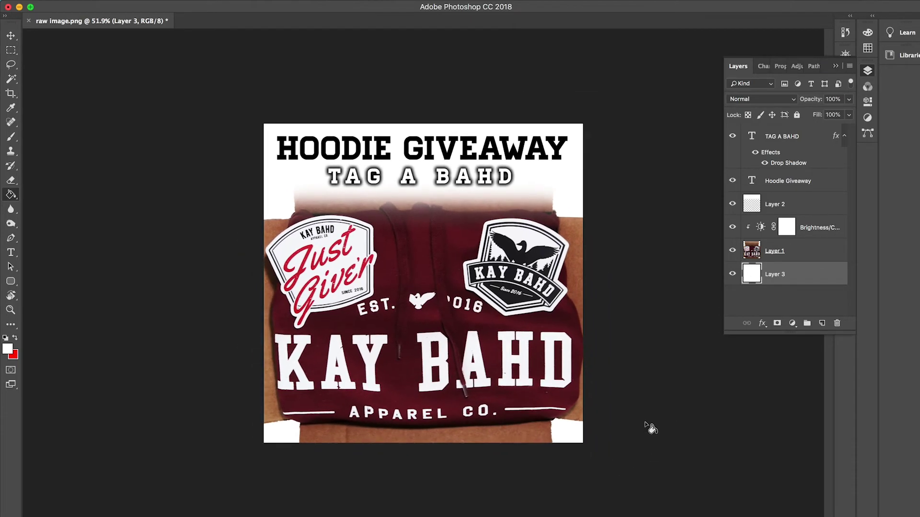